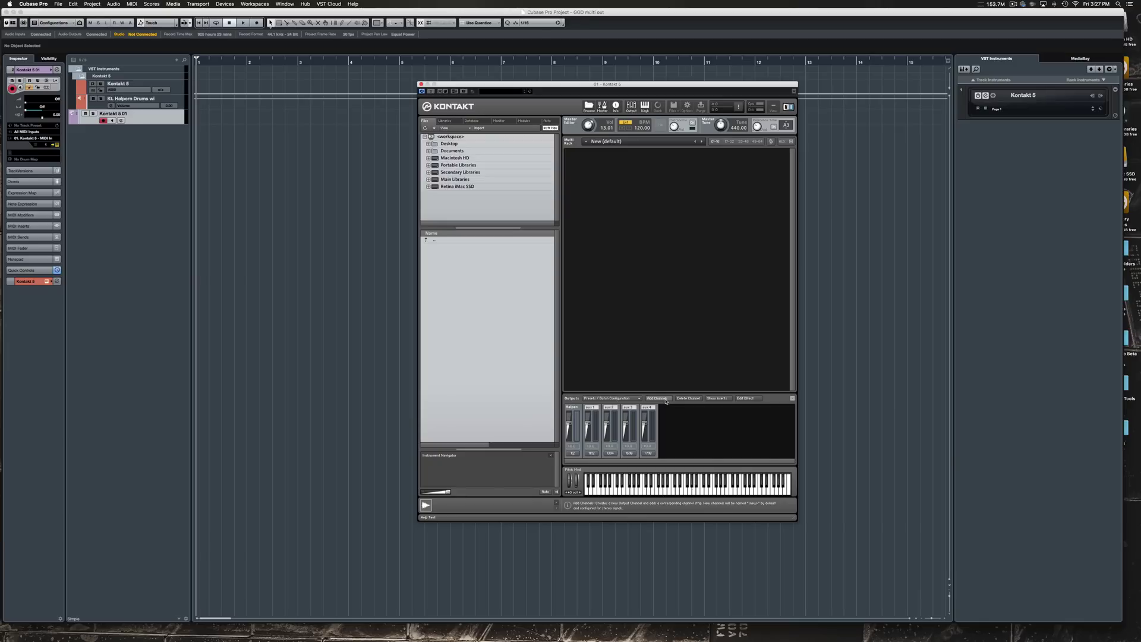
Step: Add new stereo Kontakt output channels fed to Kt. Halpern Drums output 1, saved as the default configuration
{"action": "left_click", "coordinate": [666, 402]}
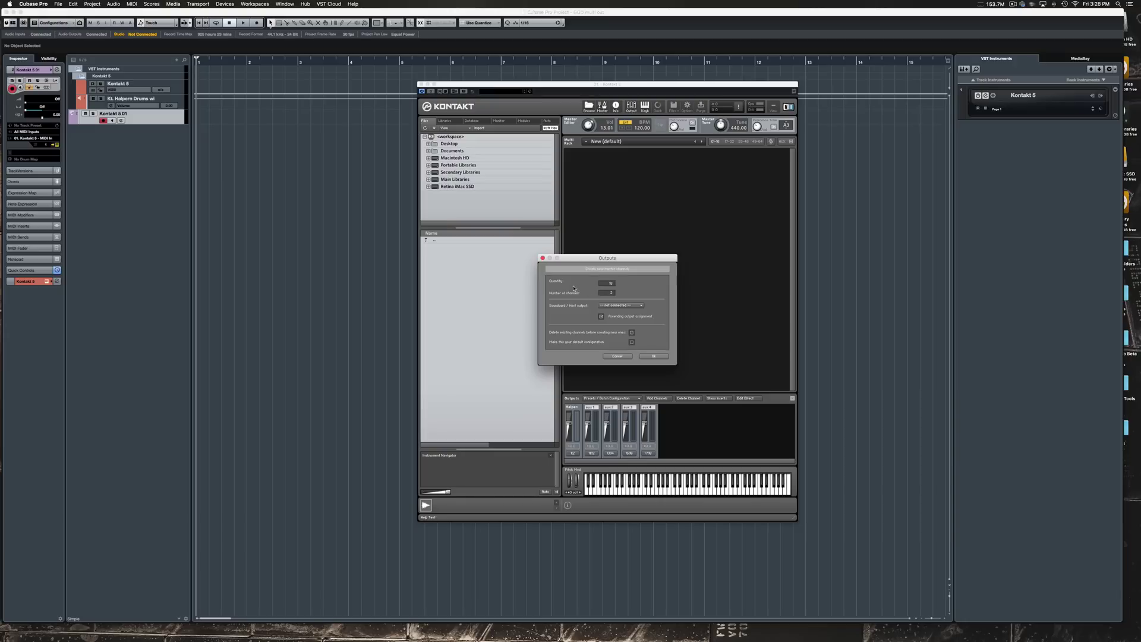
{"action": "left_click", "coordinate": [621, 305]}
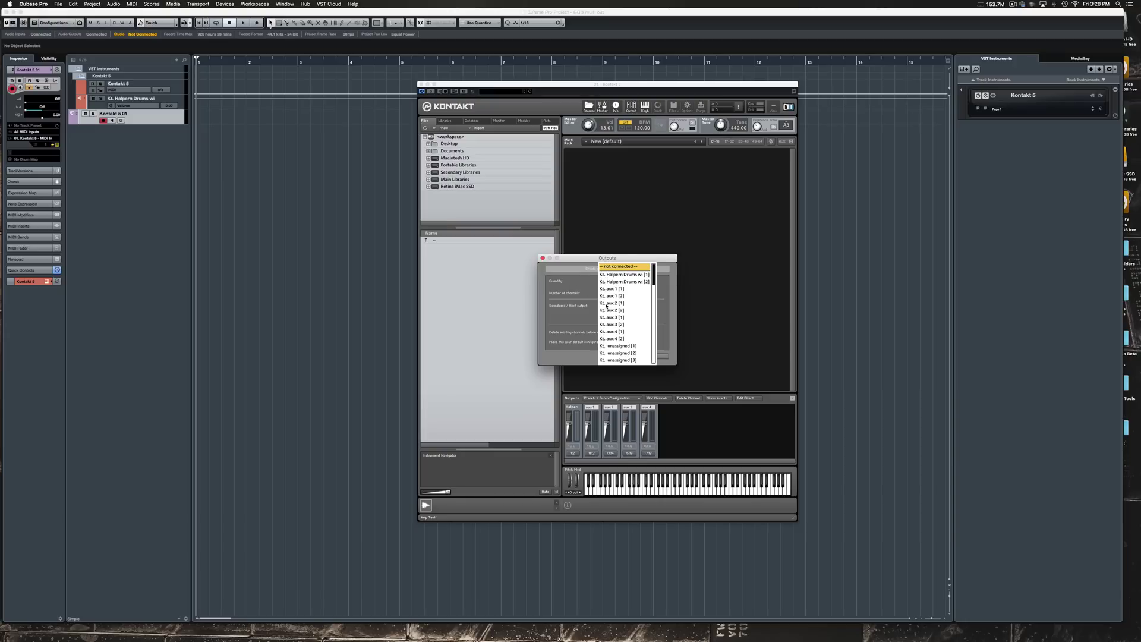
{"action": "left_click", "coordinate": [622, 275]}
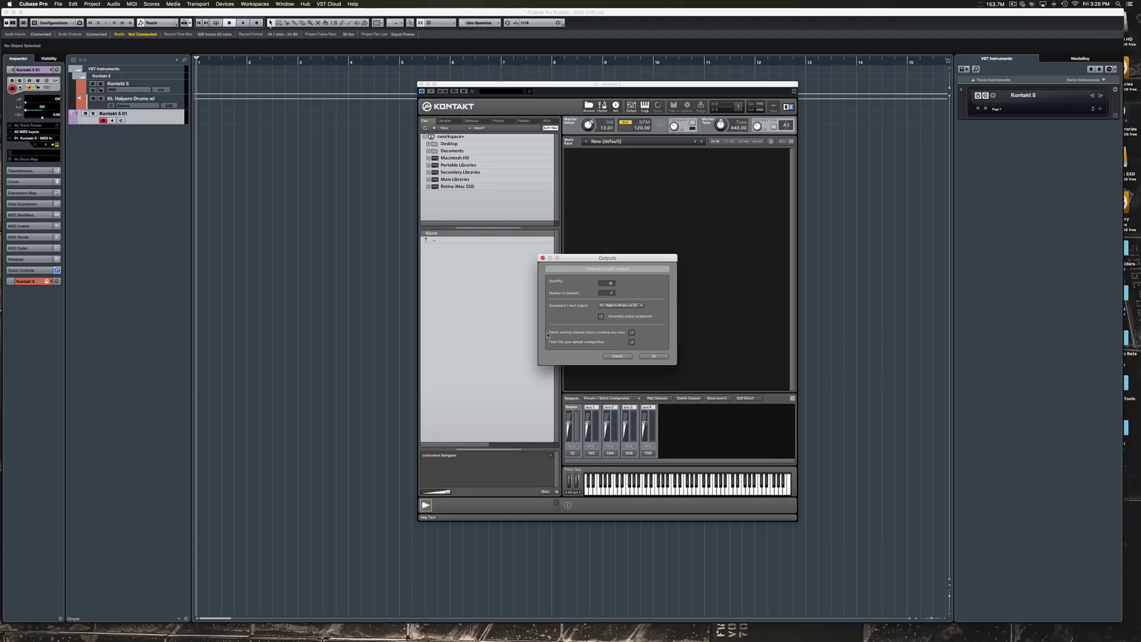
{"action": "left_click", "coordinate": [652, 356]}
{"action": "left_click", "coordinate": [653, 356]}
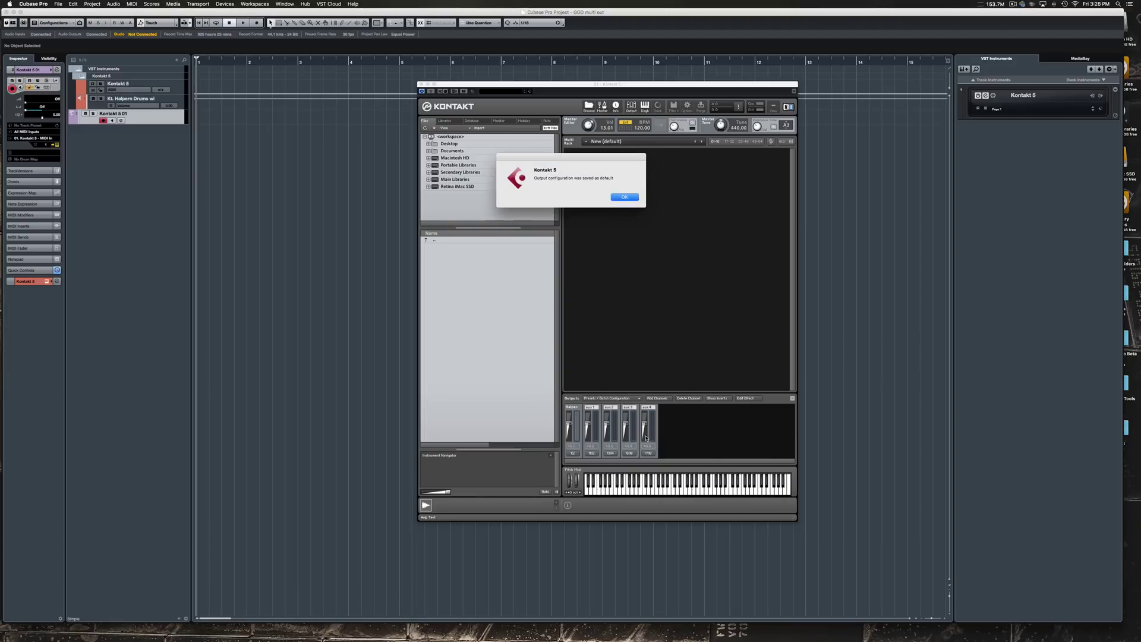
Step: Dismiss the saved-as-default notice and check which Kontakt outputs Cubase has available
{"action": "left_click", "coordinate": [621, 197]}
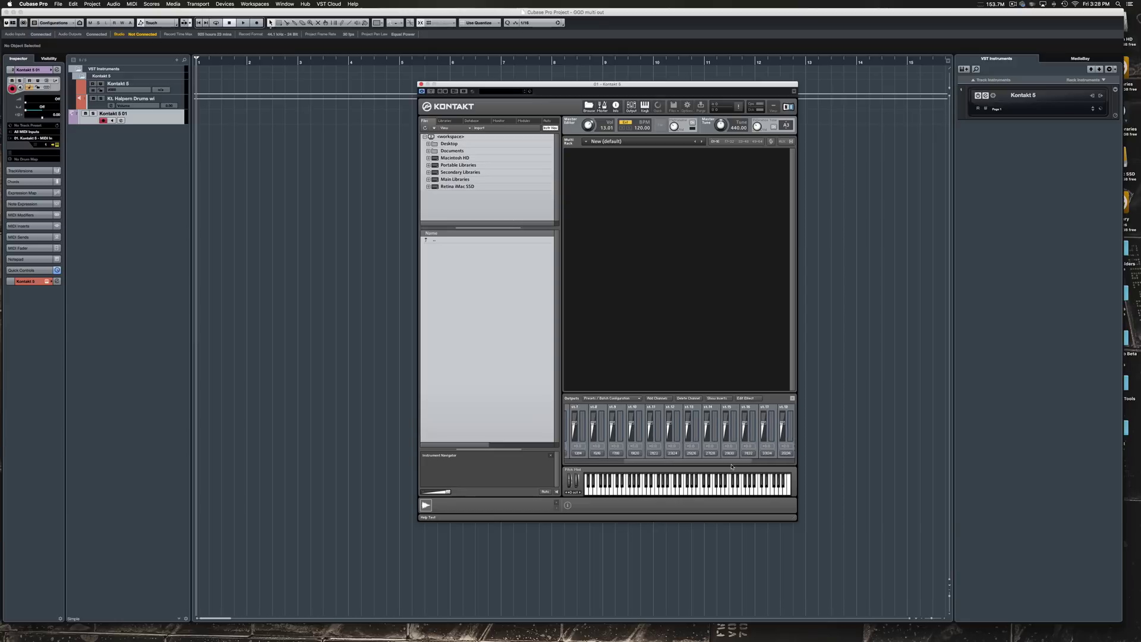
{"action": "left_click", "coordinate": [1101, 97]}
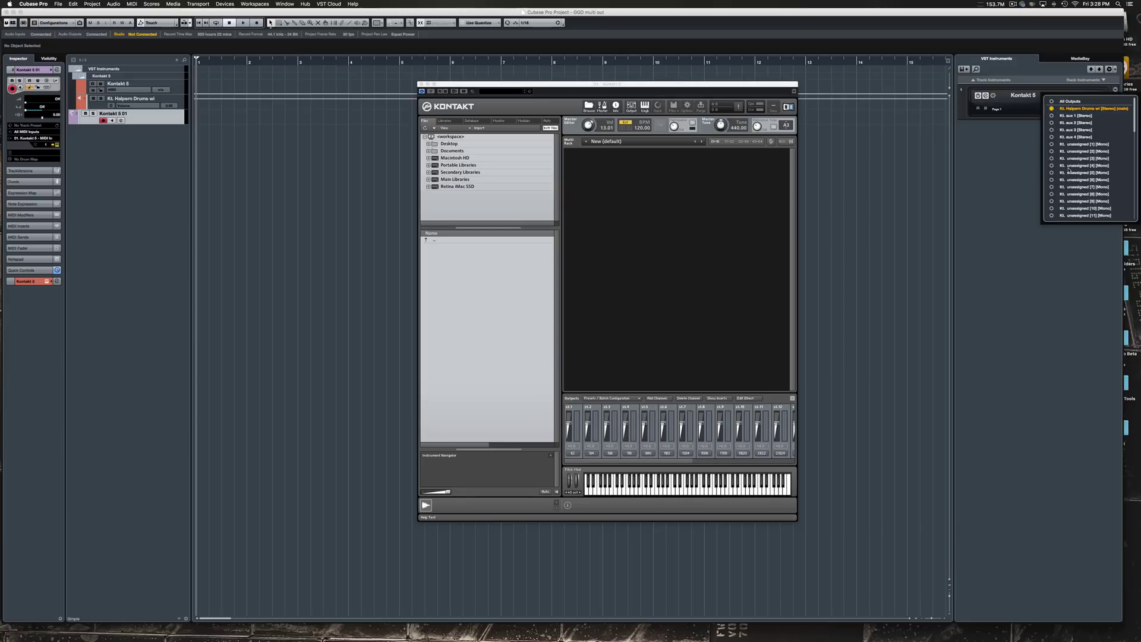
{"action": "left_click", "coordinate": [1011, 170]}
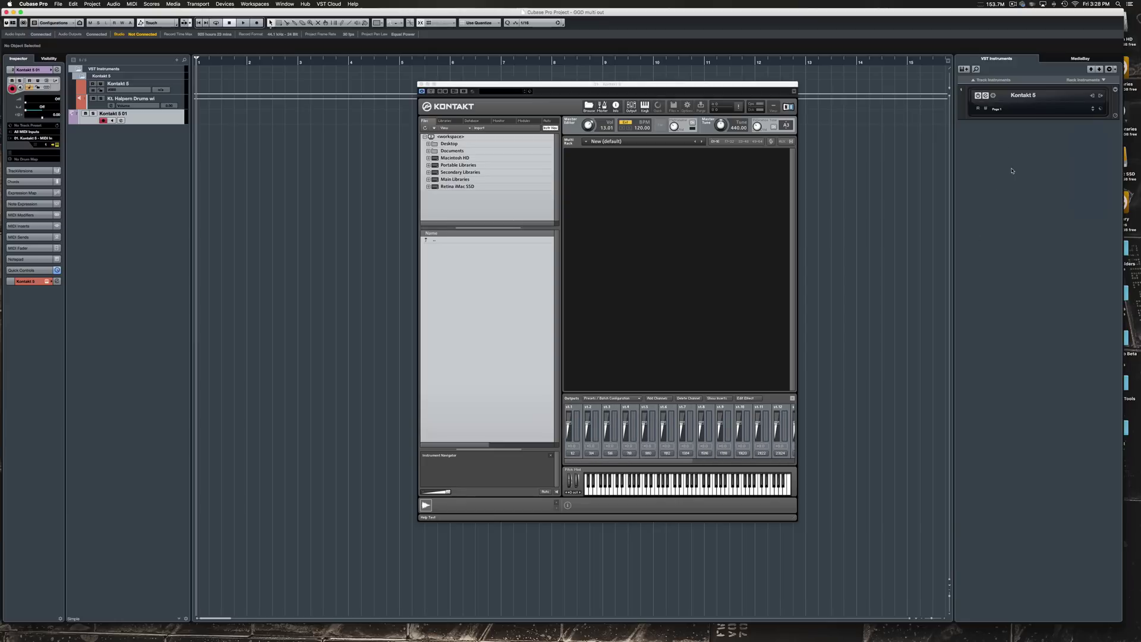
Step: Save the current Kontakt output section state as default for VST Plugin
{"action": "left_click", "coordinate": [617, 398]}
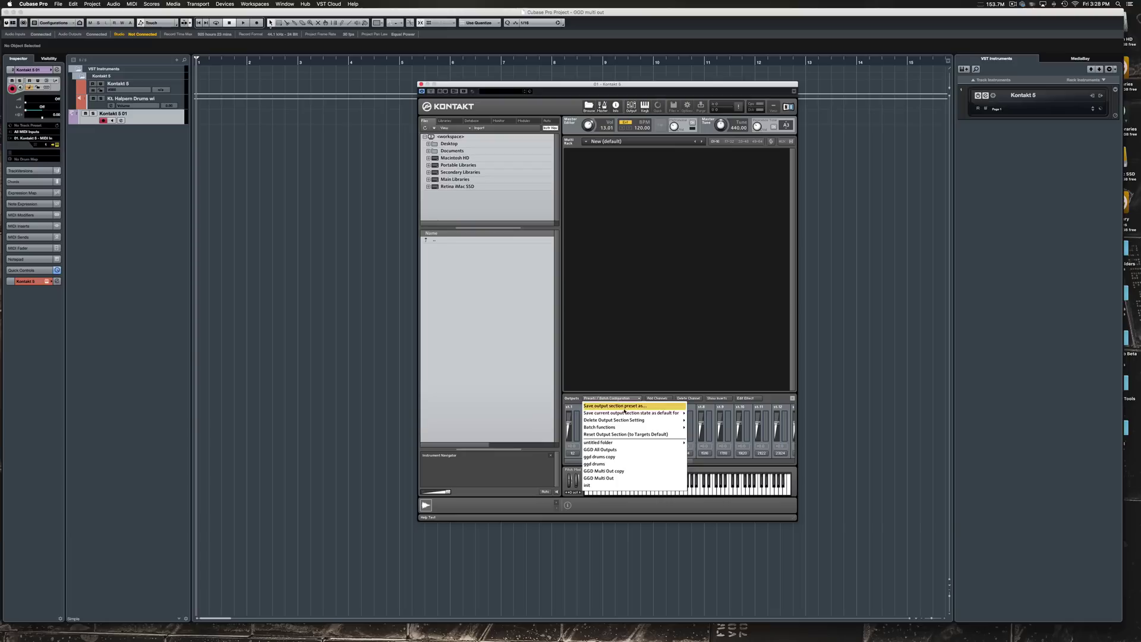
{"action": "mouse_move", "coordinate": [622, 413]}
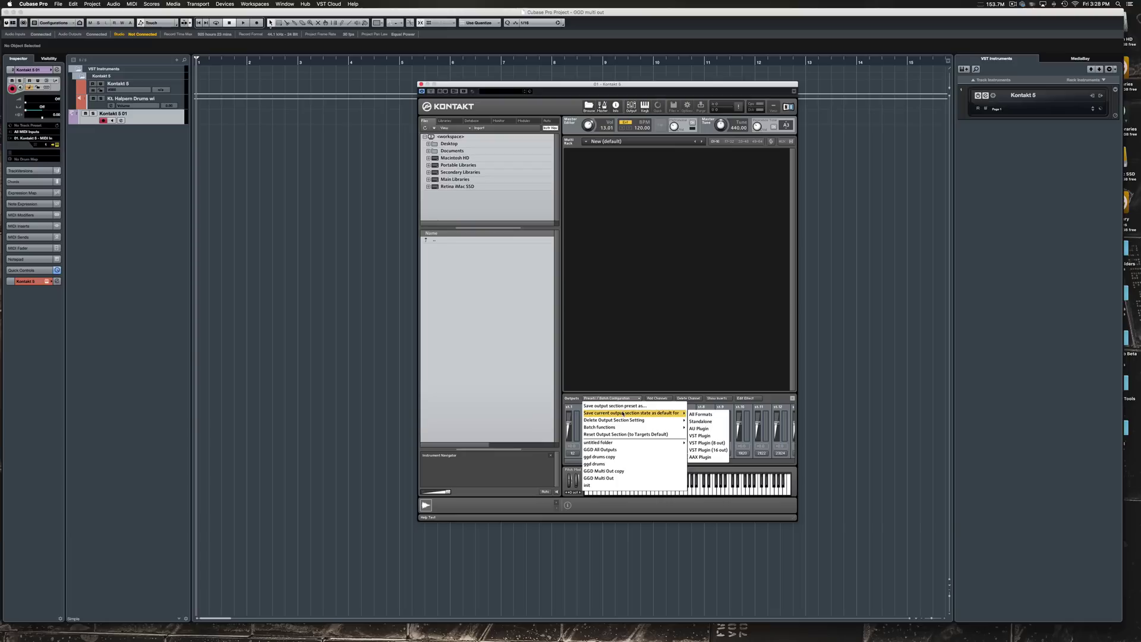
{"action": "left_click", "coordinate": [706, 438]}
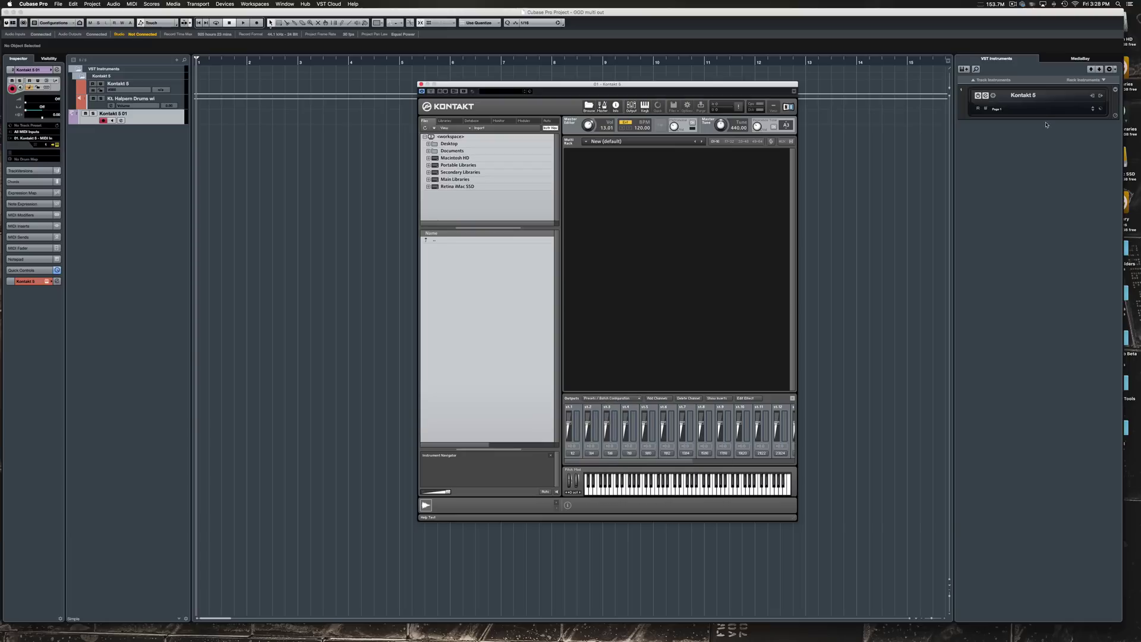
Step: Remove Kontakt from the instrument rack, load Kontakt 5 again, and verify its st.1–st.16 outputs
{"action": "left_click", "coordinate": [1022, 95]}
{"action": "left_click", "coordinate": [1068, 92]}
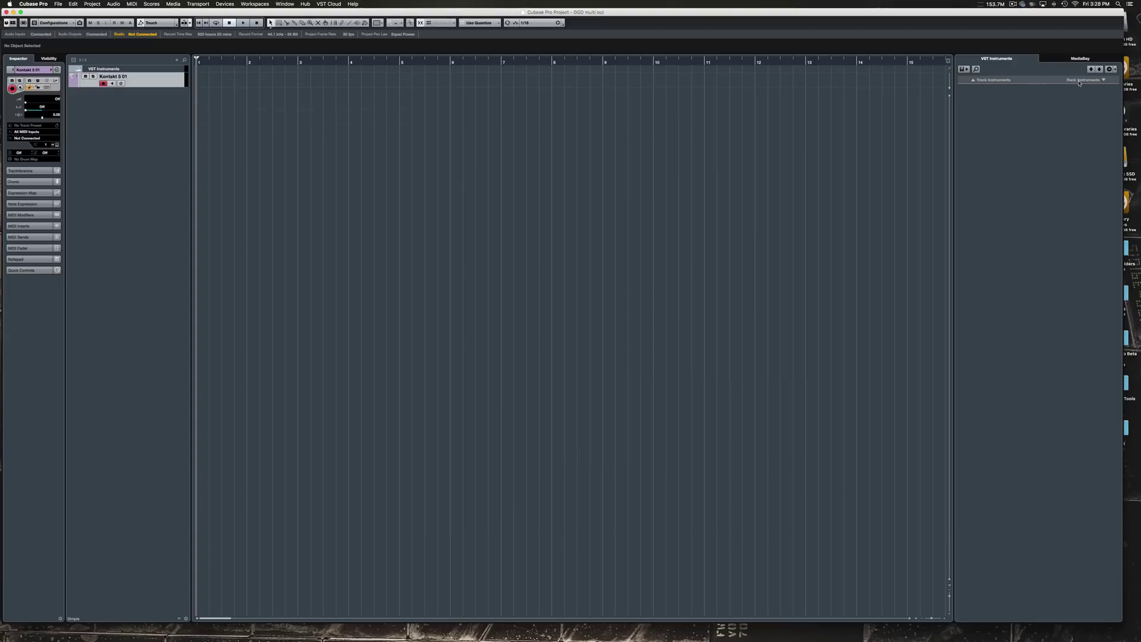
{"action": "left_click", "coordinate": [1079, 83]}
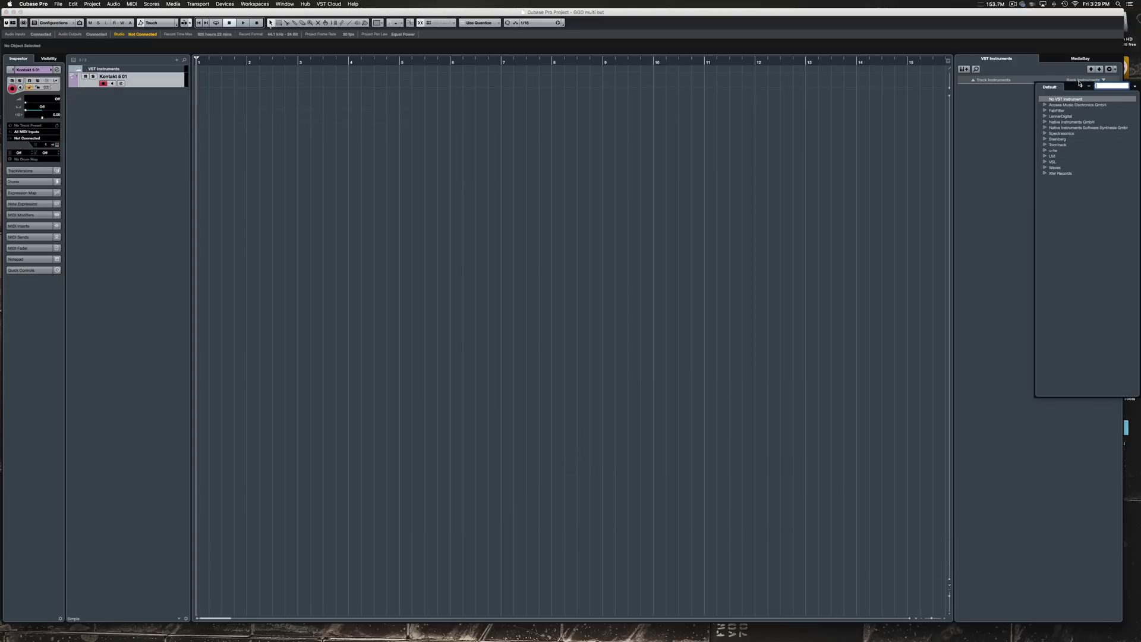
{"action": "key", "text": "Escape"}
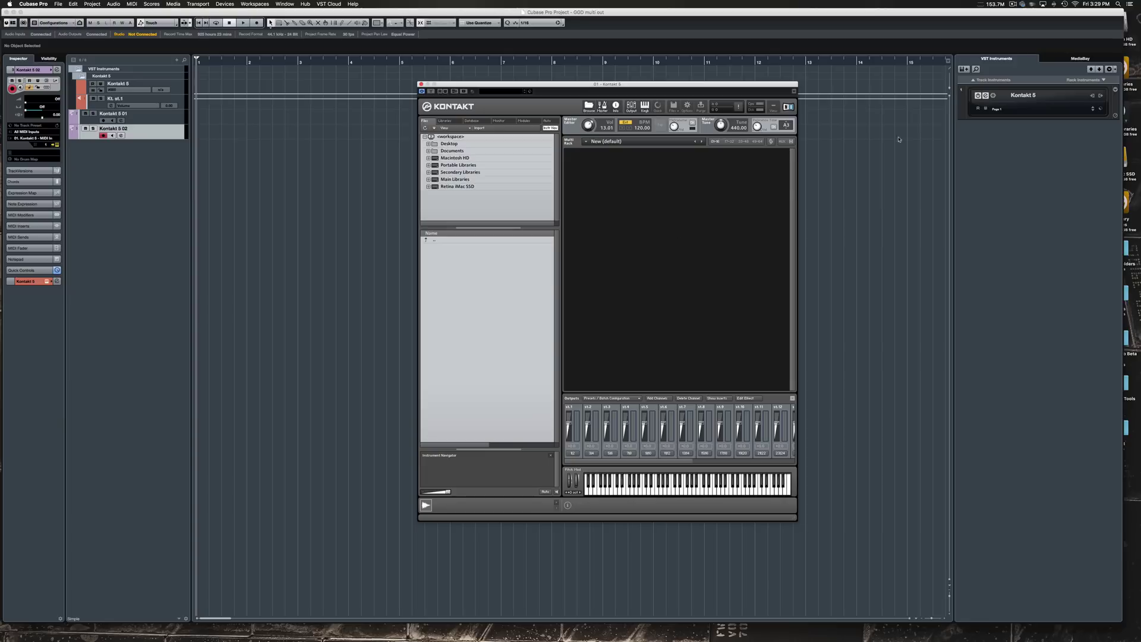
{"action": "left_click", "coordinate": [1101, 104]}
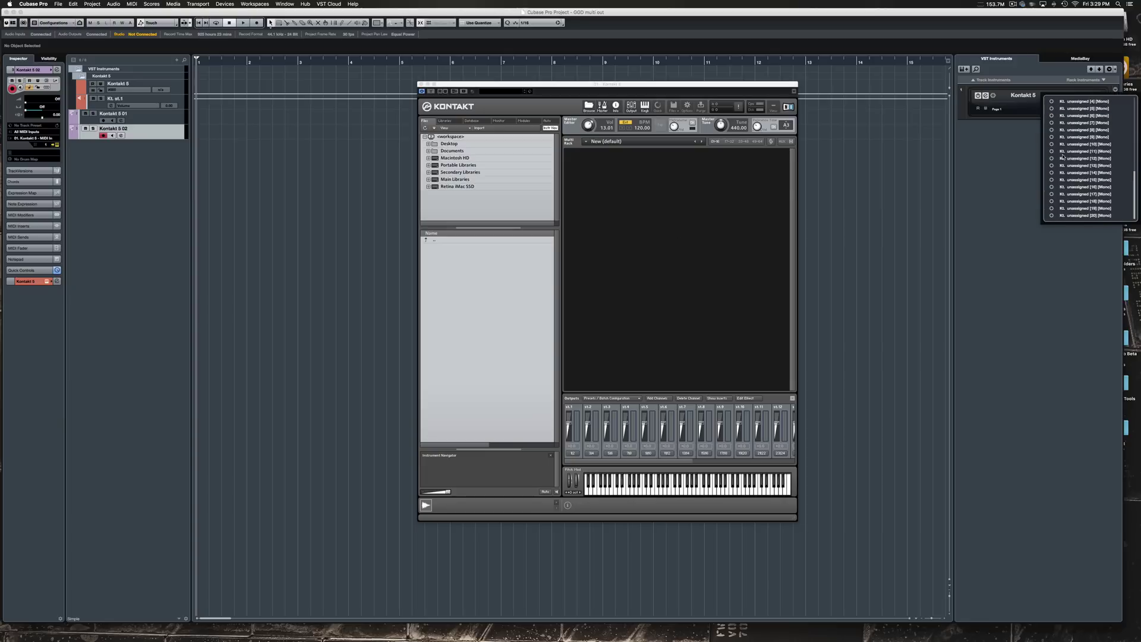
{"action": "left_click", "coordinate": [1030, 80]}
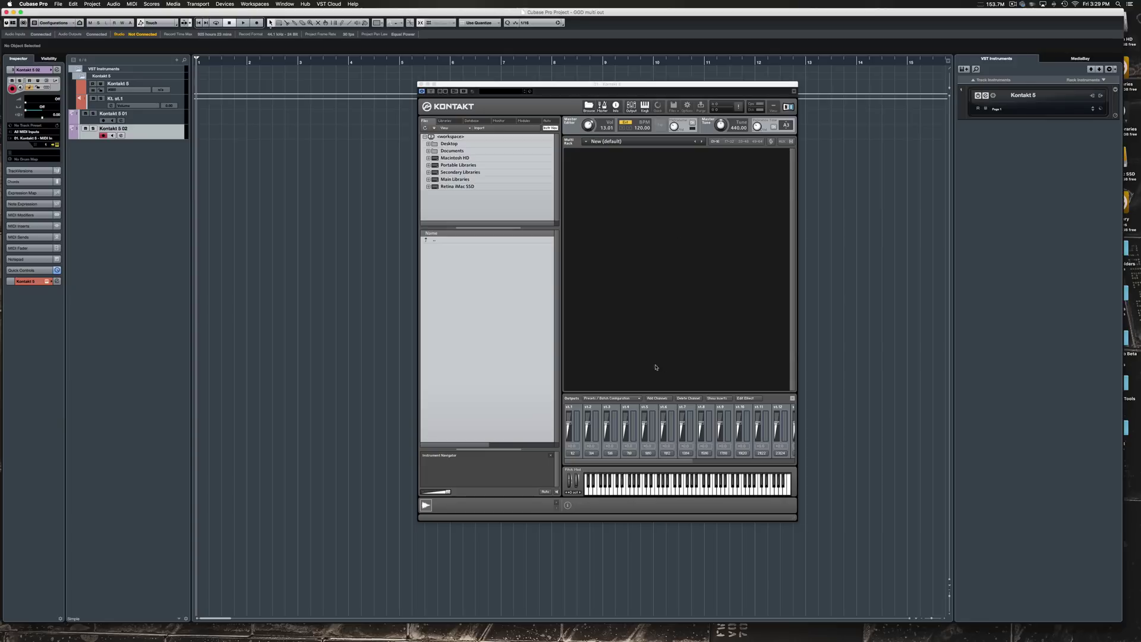
Step: Load Halpern Drums.nki from Secondary Libraries > Halpern Drums in Kontakt's Files browser
{"action": "left_click", "coordinate": [427, 172]}
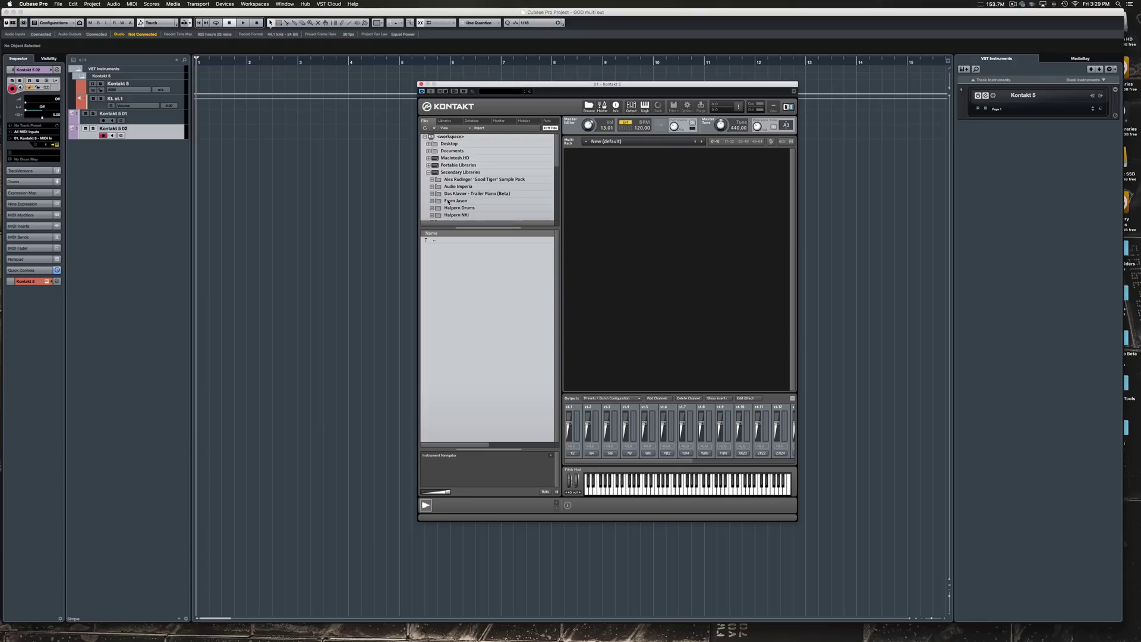
{"action": "left_click", "coordinate": [454, 208]}
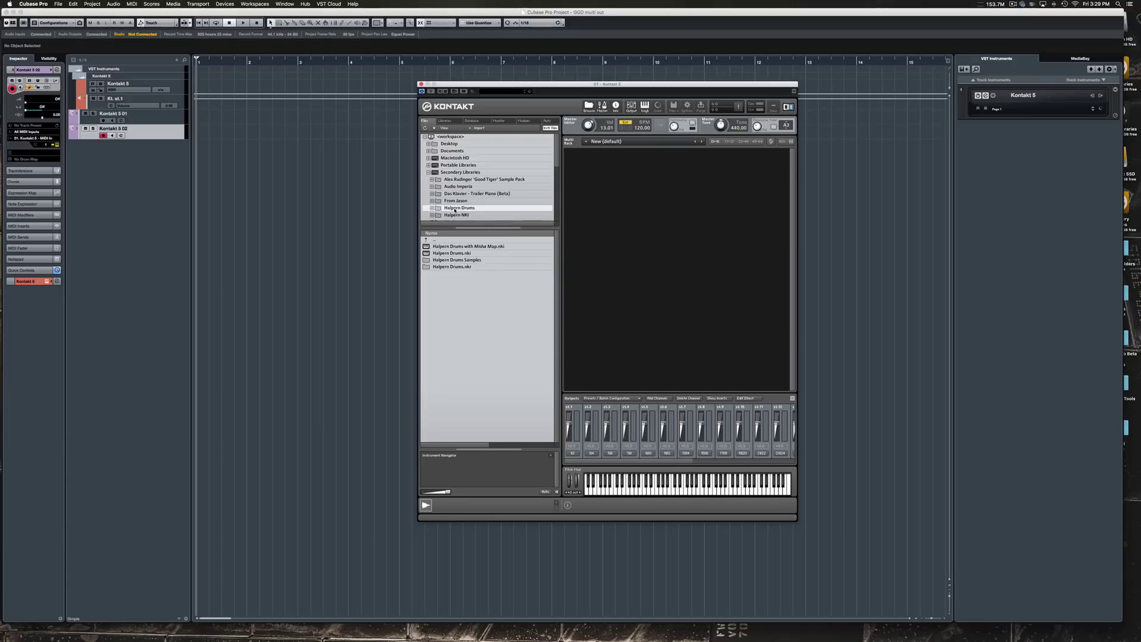
{"action": "double_click", "coordinate": [470, 253]}
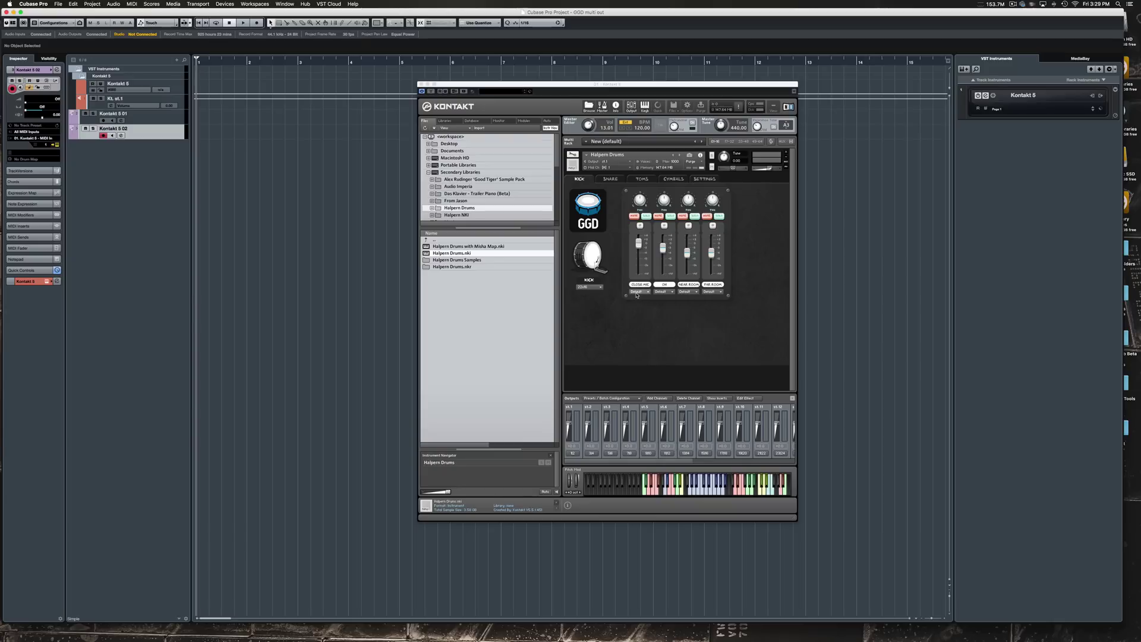
{"action": "left_click", "coordinate": [623, 463]}
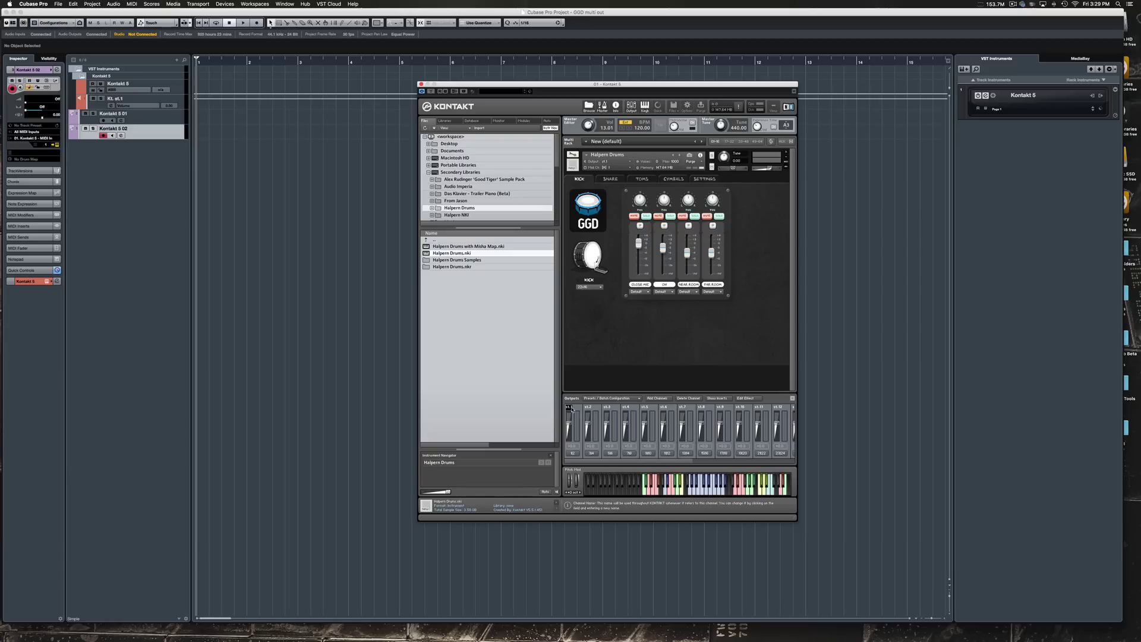
Step: Name the first output channels after the kick and snare mics, such as Kick, SnTop1 and SnBtm
{"action": "double_click", "coordinate": [569, 407]}
{"action": "type", "text": "Kick"}
{"action": "left_click", "coordinate": [609, 180]}
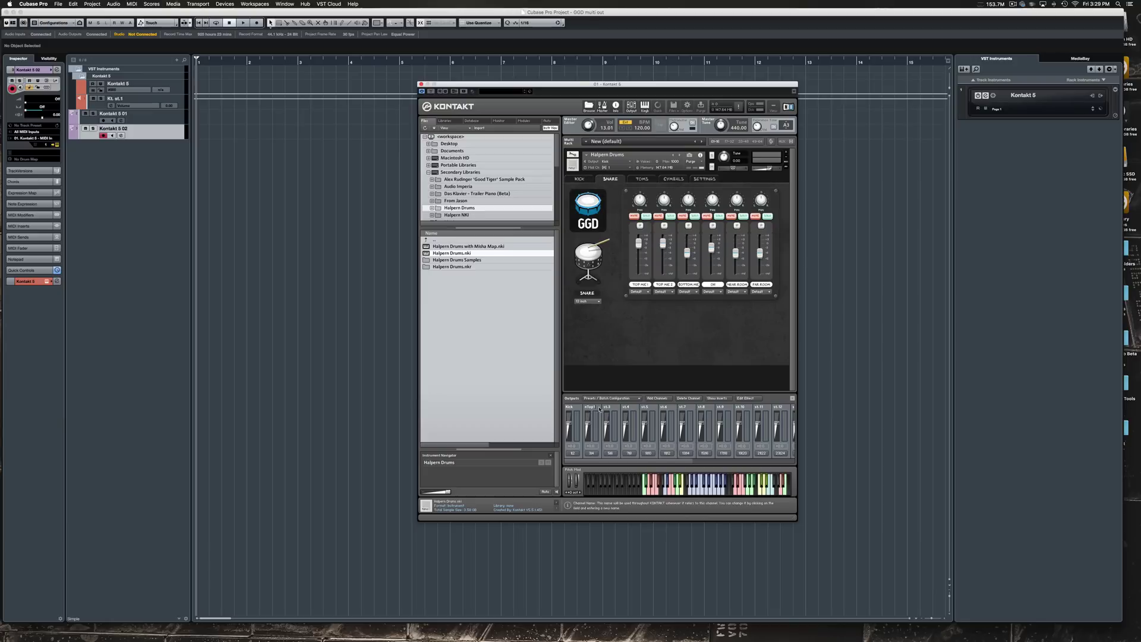
{"action": "double_click", "coordinate": [607, 407]}
{"action": "type", "text": "SnB"}
{"action": "double_click", "coordinate": [631, 410]}
{"action": "type", "text": "Sn"}
Step: Name output channels st.5 to st.8 Tom1 through Tom4
{"action": "double_click", "coordinate": [645, 407]}
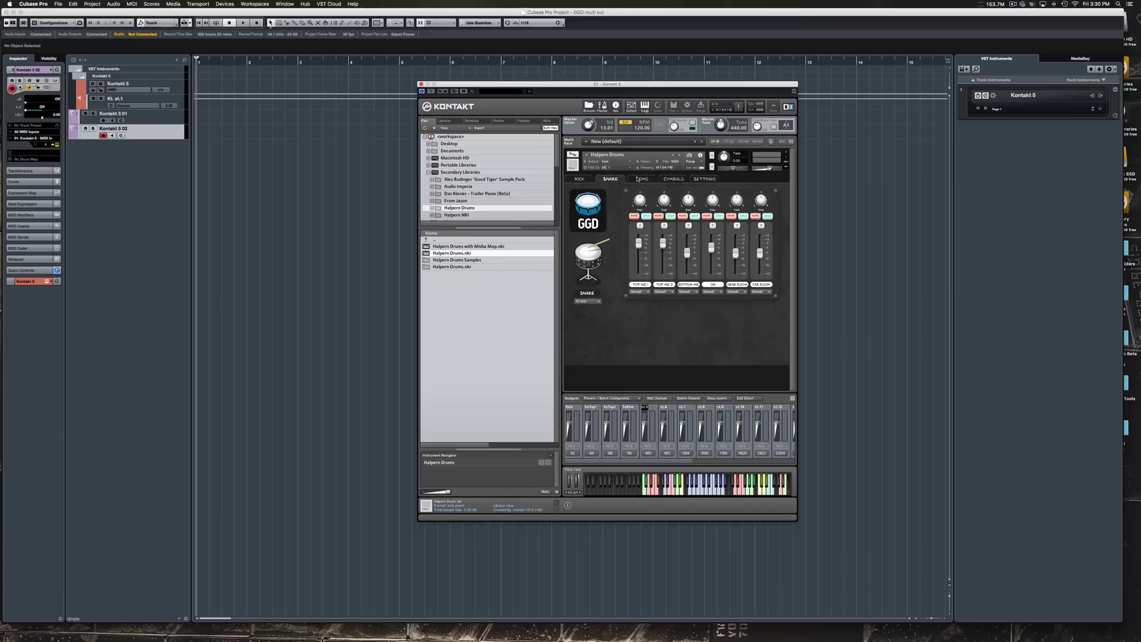
{"action": "left_click", "coordinate": [640, 178]}
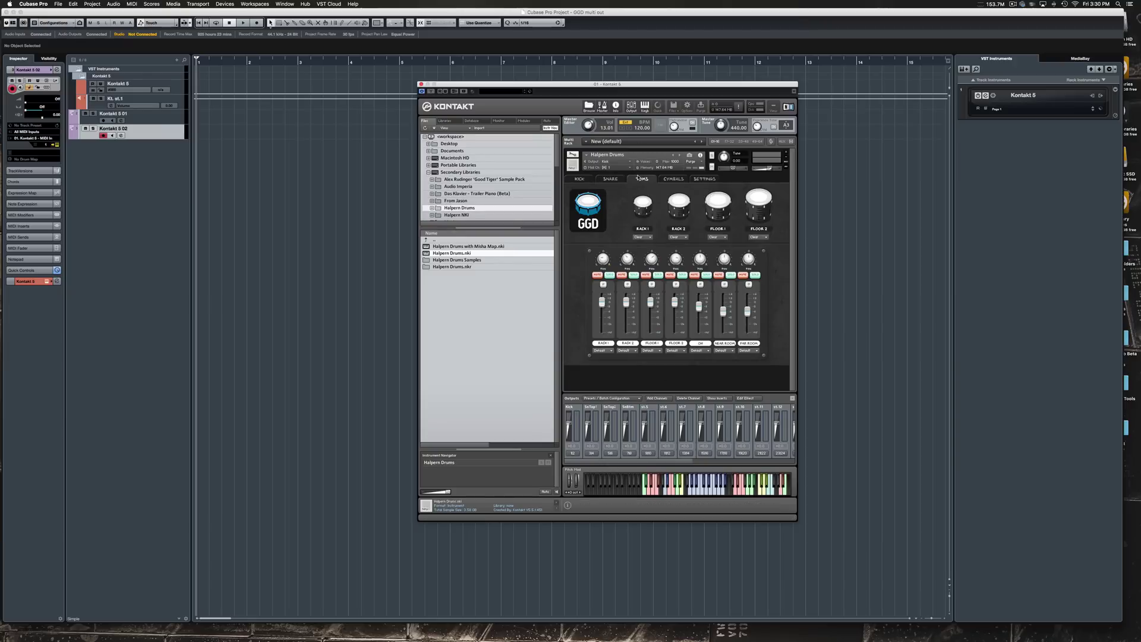
{"action": "double_click", "coordinate": [645, 407]}
{"action": "type", "text": "Tom1"}
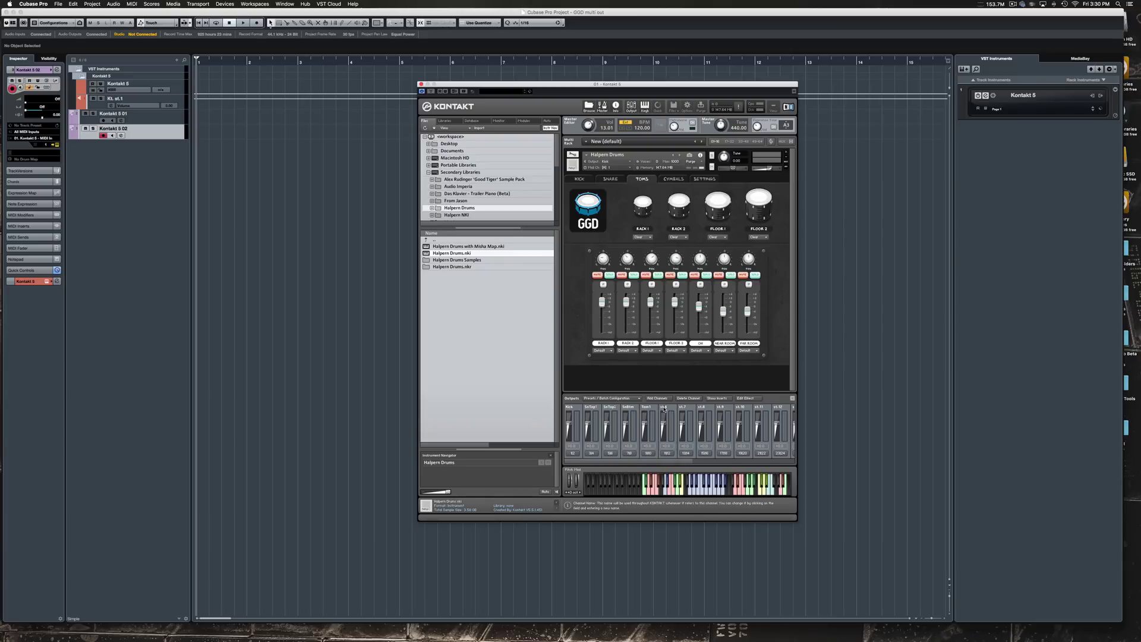
{"action": "double_click", "coordinate": [664, 407]}
{"action": "type", "text": "Tom2"}
{"action": "double_click", "coordinate": [682, 408]}
{"action": "double_click", "coordinate": [702, 408]}
Step: Name output channels st.9 to st.13 after the cymbals: Hats, Ride, Stack, Splash and China
{"action": "left_click", "coordinate": [673, 178]}
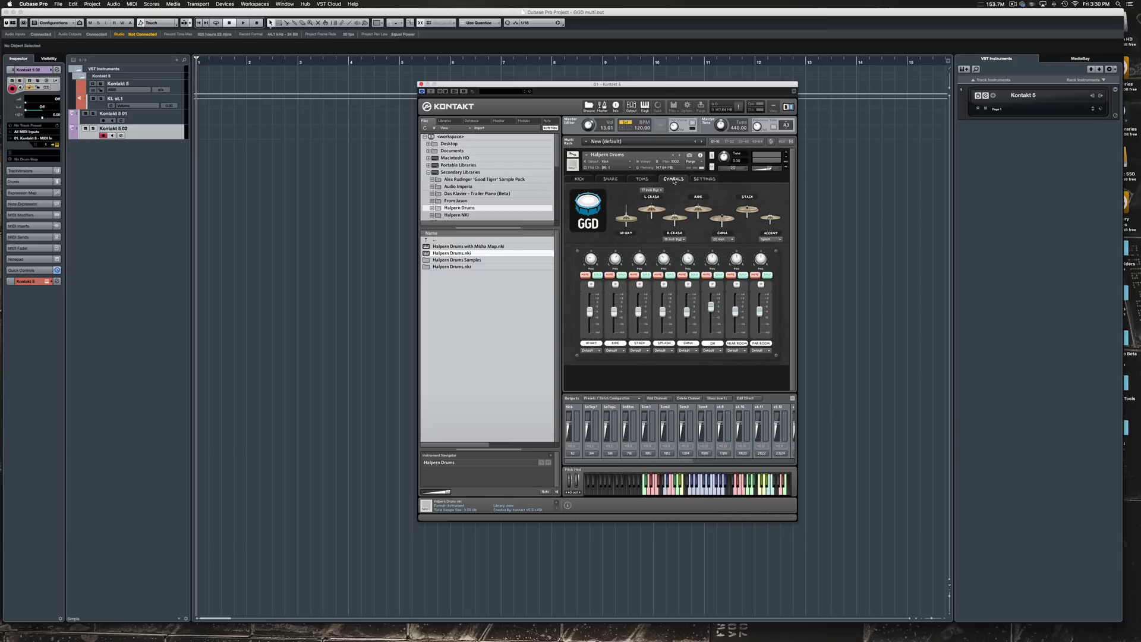
{"action": "double_click", "coordinate": [725, 407]}
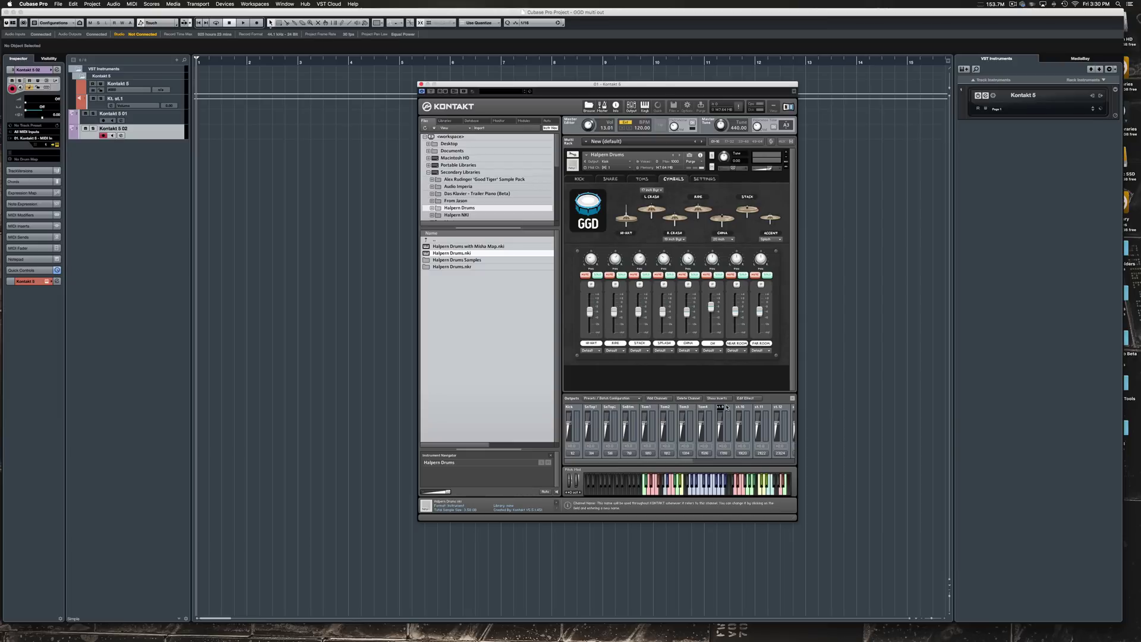
{"action": "type", "text": "Hats"}
{"action": "double_click", "coordinate": [741, 408]}
{"action": "type", "text": "Ride"}
{"action": "double_click", "coordinate": [759, 408]}
{"action": "type", "text": "Stack"}
{"action": "scroll", "coordinate": [678, 463], "scroll_direction": "right", "scroll_amount": 2}
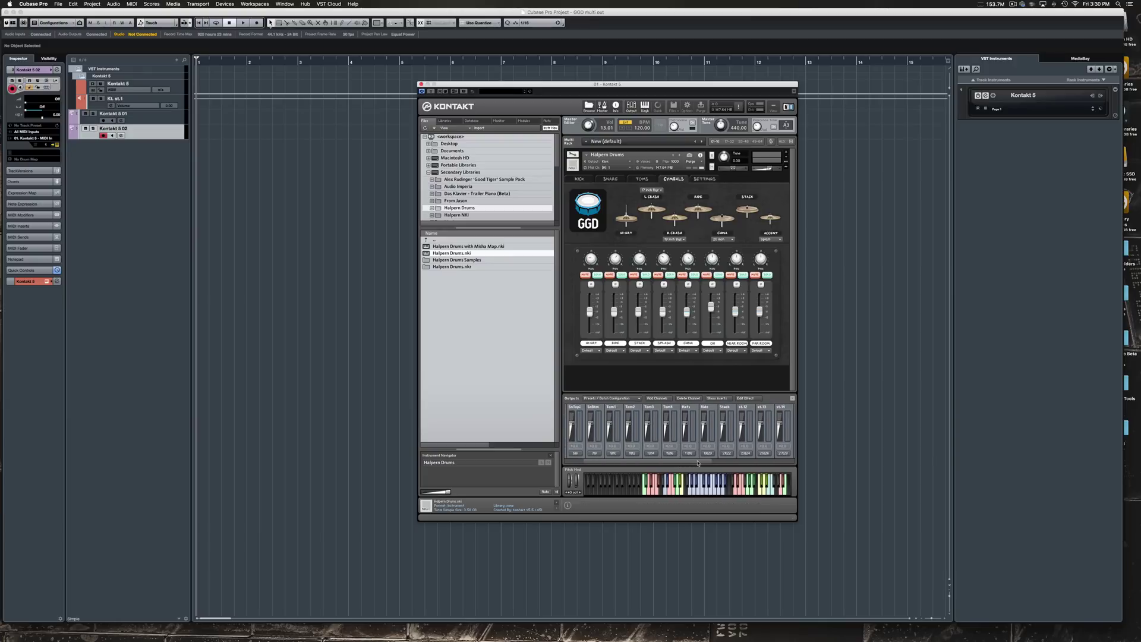
{"action": "double_click", "coordinate": [743, 407]}
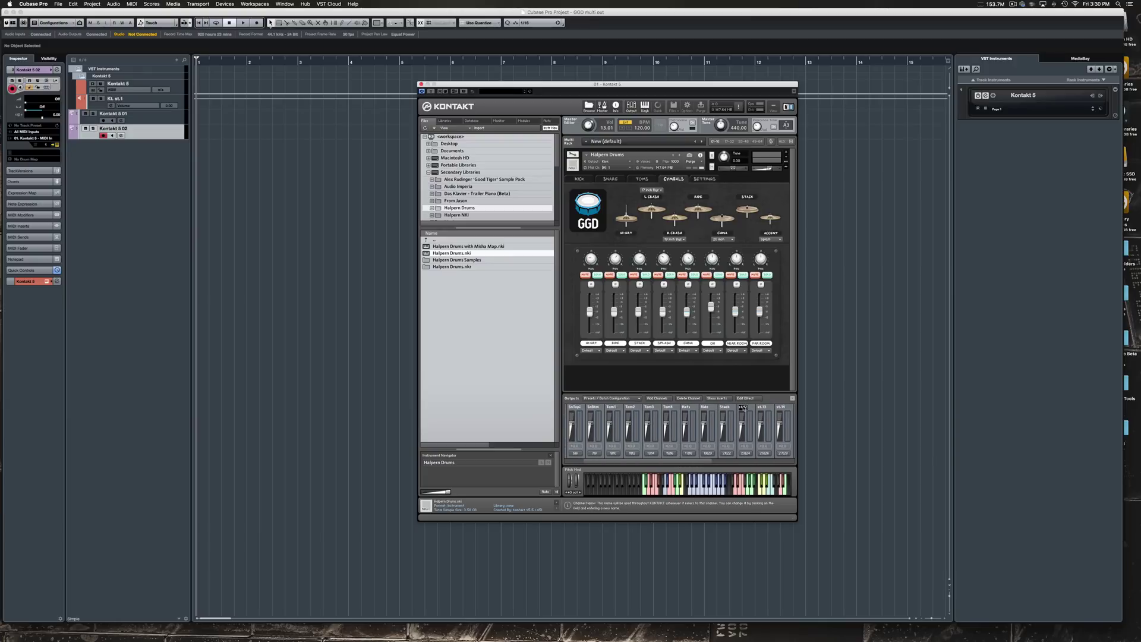
{"action": "type", "text": "Splash"}
{"action": "double_click", "coordinate": [763, 407]}
{"action": "type", "text": "China"}
{"action": "key", "text": "Return"}
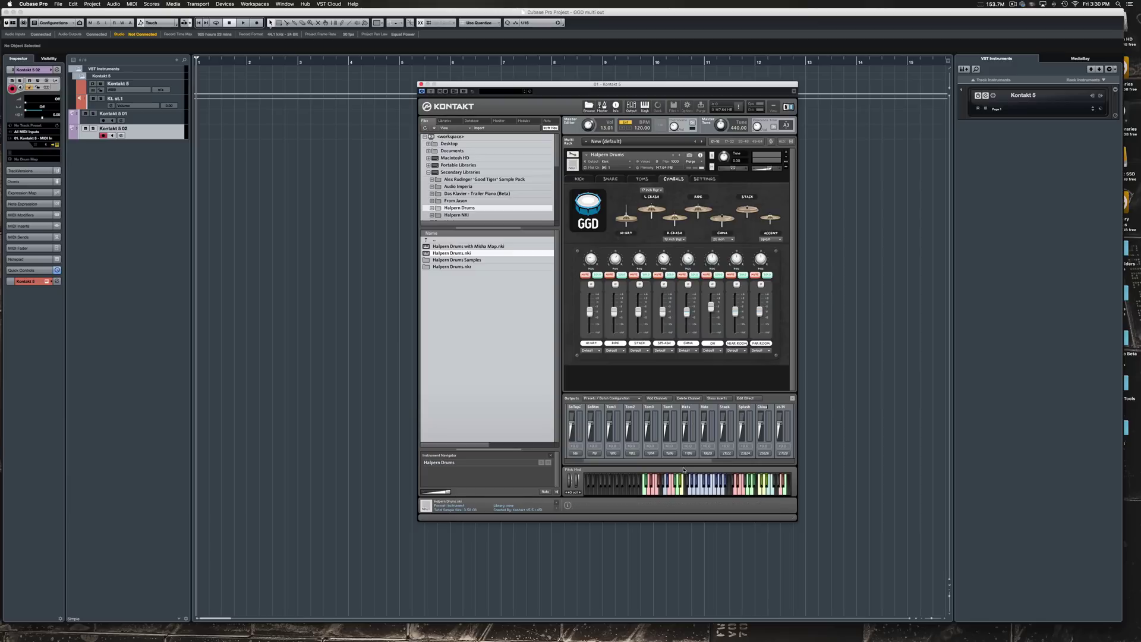
Step: Name output channels st.14 to st.16 OH, NearRm and FarRm
{"action": "scroll", "coordinate": [709, 464], "scroll_direction": "right", "scroll_amount": 3}
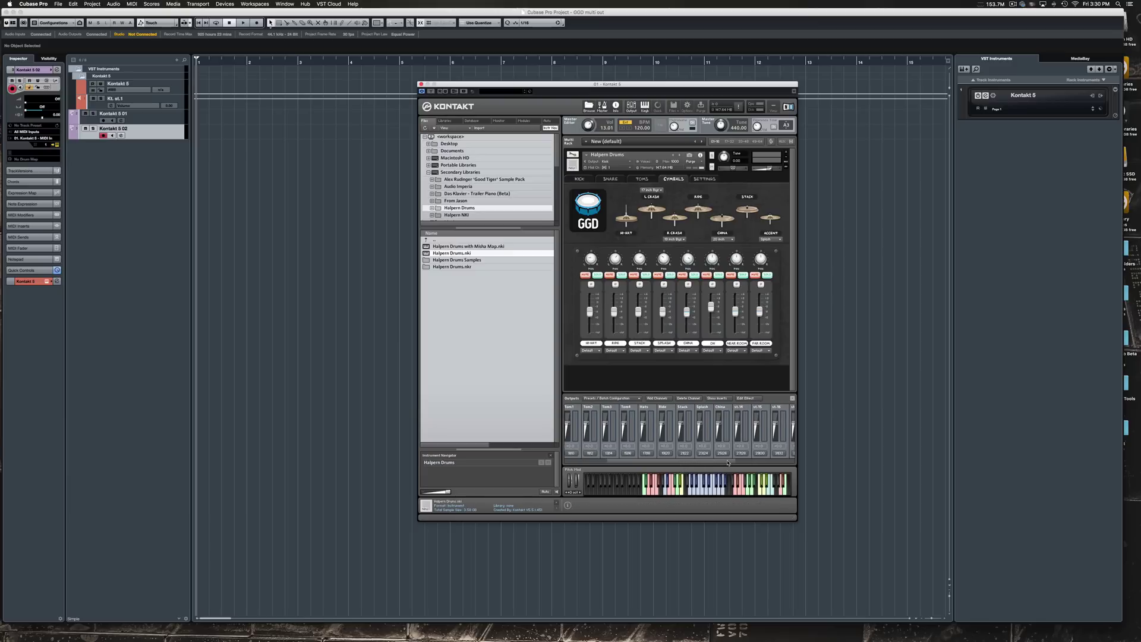
{"action": "double_click", "coordinate": [739, 408]}
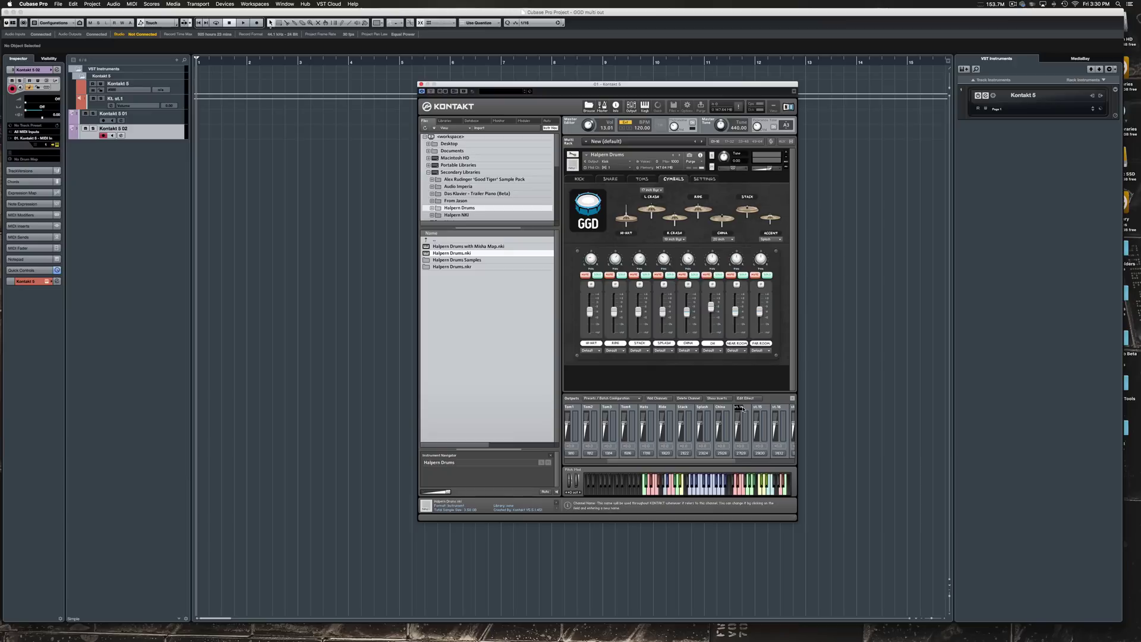
{"action": "type", "text": "OH"}
{"action": "key", "text": "Return"}
{"action": "double_click", "coordinate": [759, 407]}
{"action": "type", "text": "NearRm"}
{"action": "double_click", "coordinate": [776, 407]}
{"action": "type", "text": "FarRm"}
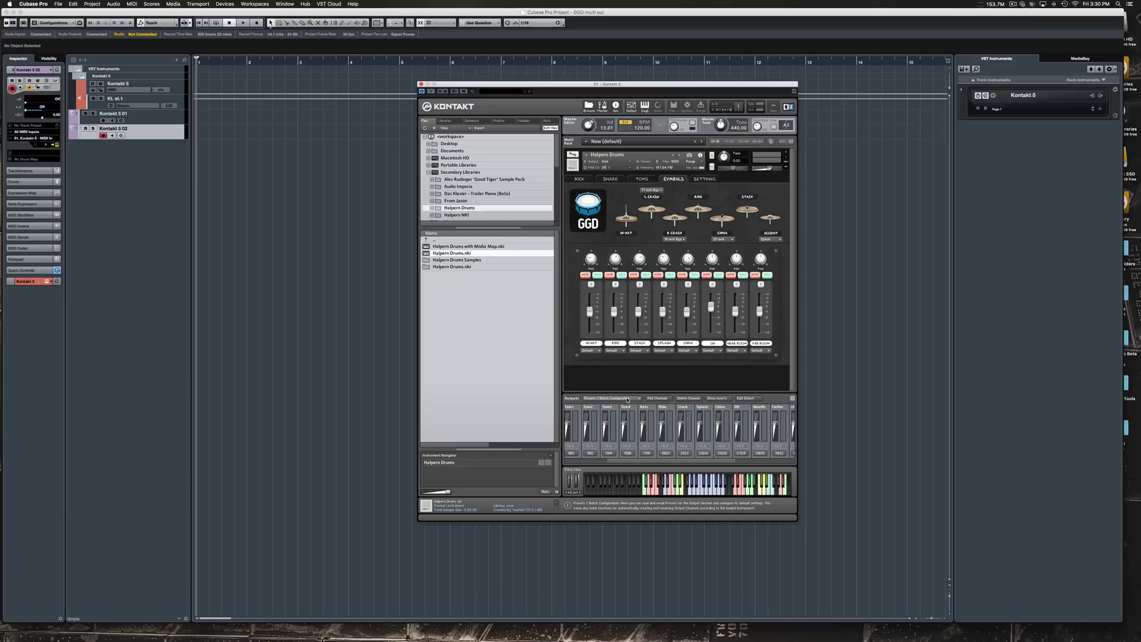
Step: Save the renamed output section state as default for VST Plugin
{"action": "left_click", "coordinate": [628, 399]}
{"action": "mouse_move", "coordinate": [627, 412]}
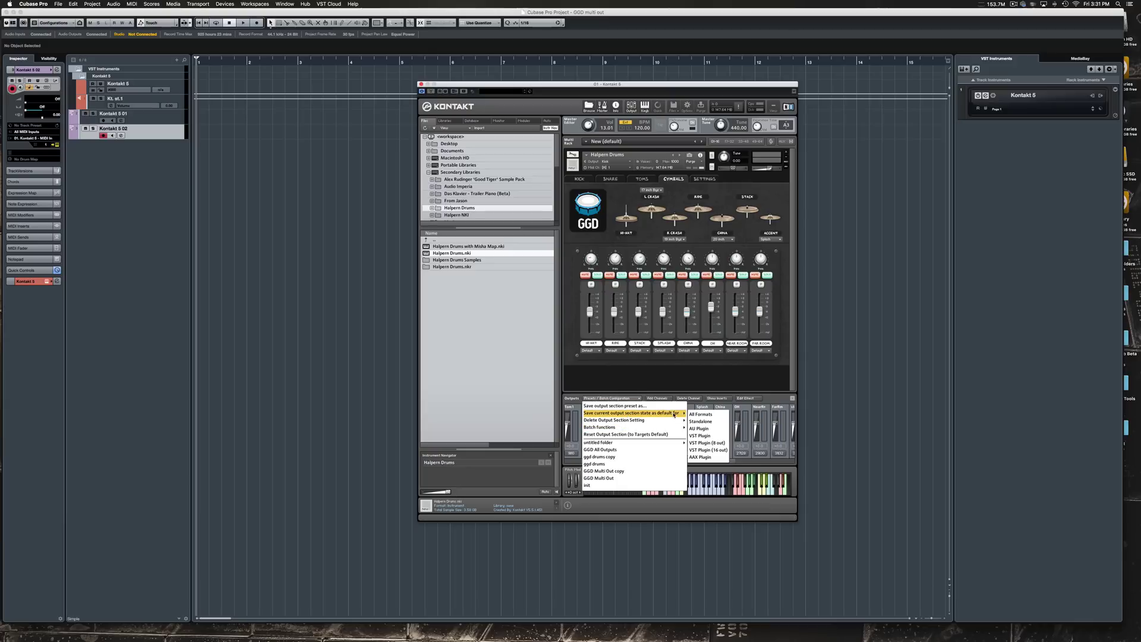
{"action": "left_click", "coordinate": [702, 437]}
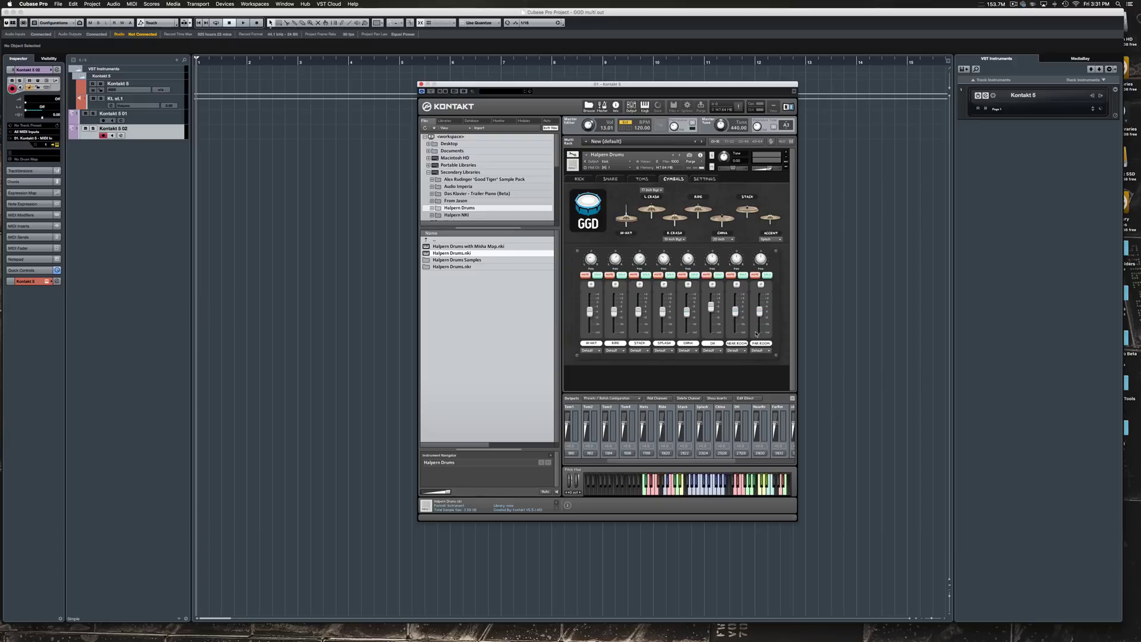
Step: Clear the Kontakt rack slot, load a fresh Kontakt 5, and view its named outputs
{"action": "left_click", "coordinate": [1017, 101]}
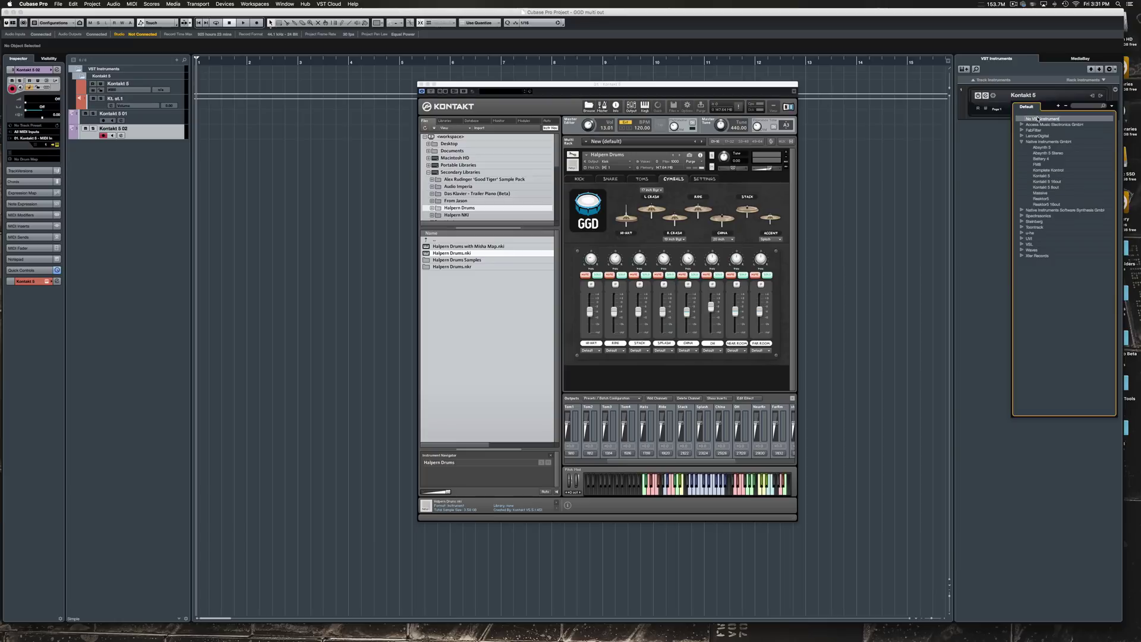
{"action": "left_click", "coordinate": [1038, 119]}
{"action": "left_click", "coordinate": [1094, 83]}
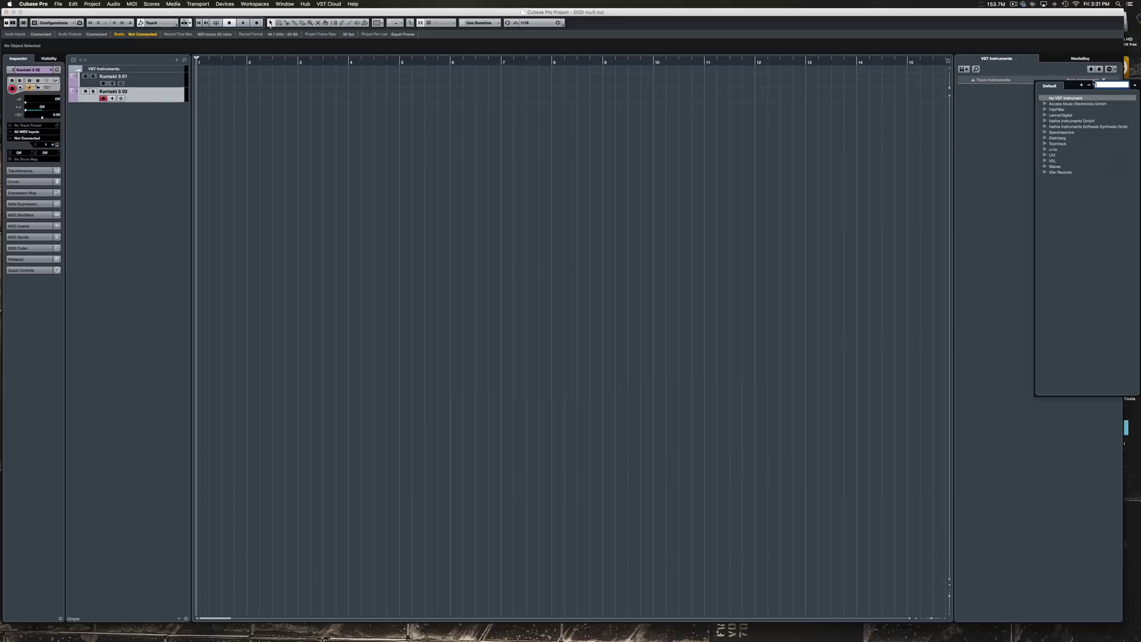
{"action": "key", "text": "Escape"}
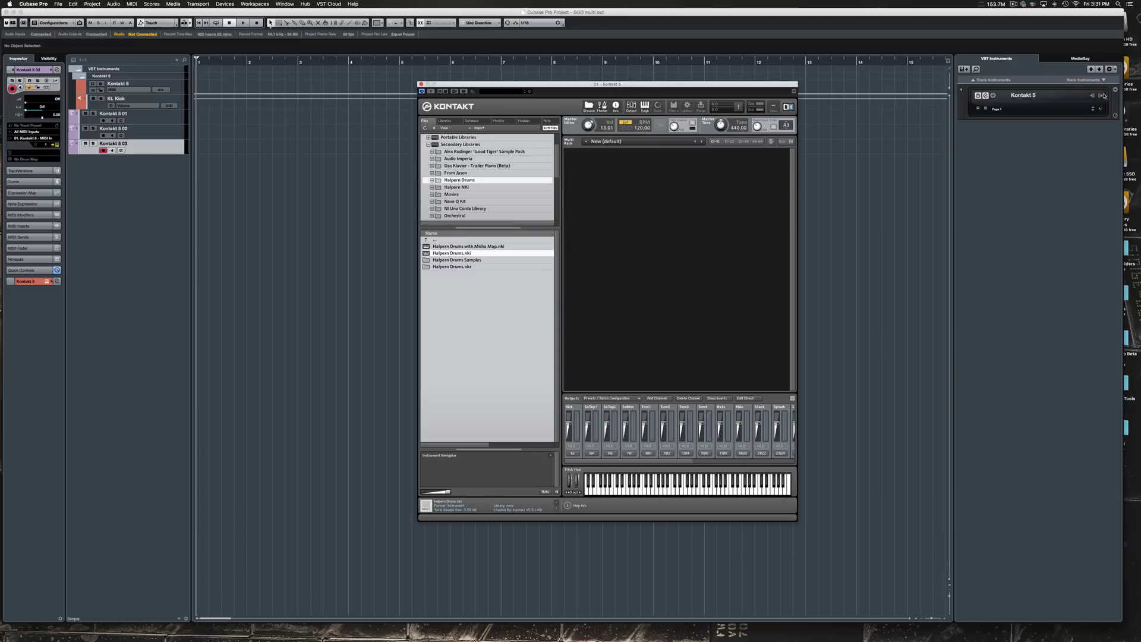
{"action": "left_click", "coordinate": [1112, 91]}
Step: Activate Kontakt outputs Kt. SnTop1 through Kt. FarRm, including toms, cymbals, OH and rooms
{"action": "left_click", "coordinate": [1051, 115]}
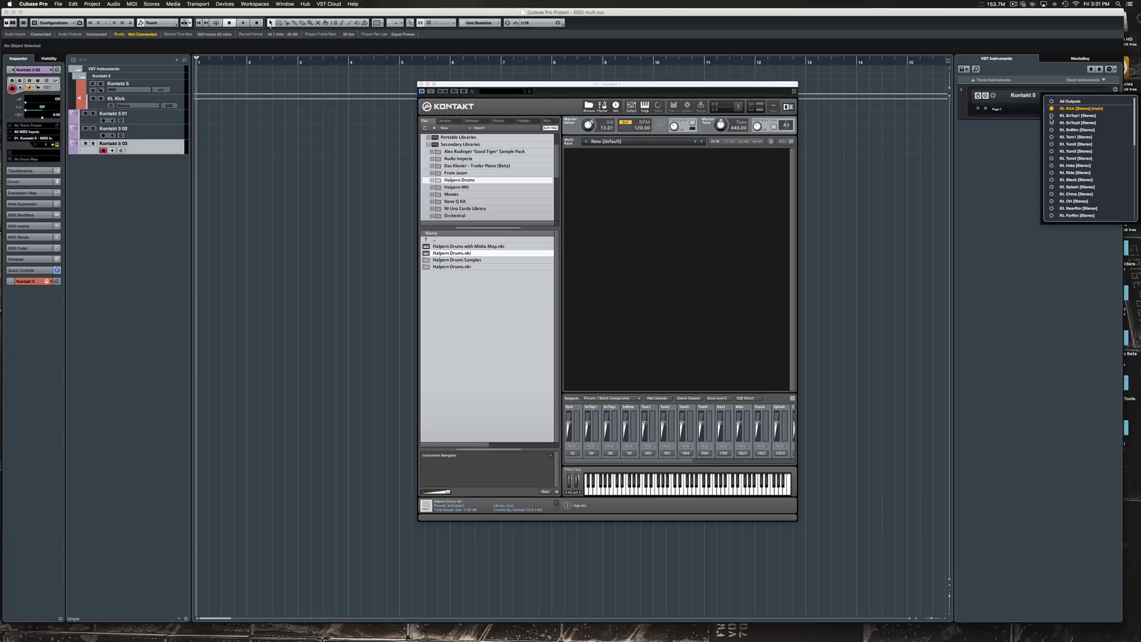
{"action": "left_click", "coordinate": [1051, 122]}
{"action": "left_click", "coordinate": [1051, 129]}
{"action": "left_click", "coordinate": [1051, 137]}
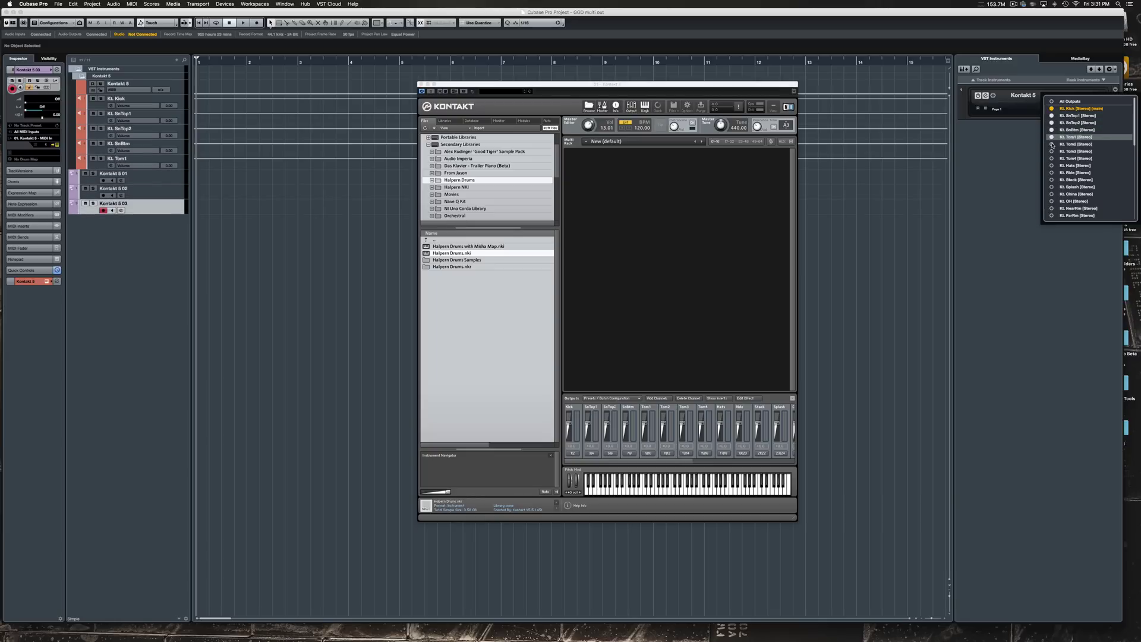
{"action": "left_click", "coordinate": [1051, 144]}
{"action": "left_click", "coordinate": [1051, 150]}
{"action": "left_click", "coordinate": [1051, 158]}
{"action": "left_click", "coordinate": [1051, 165]}
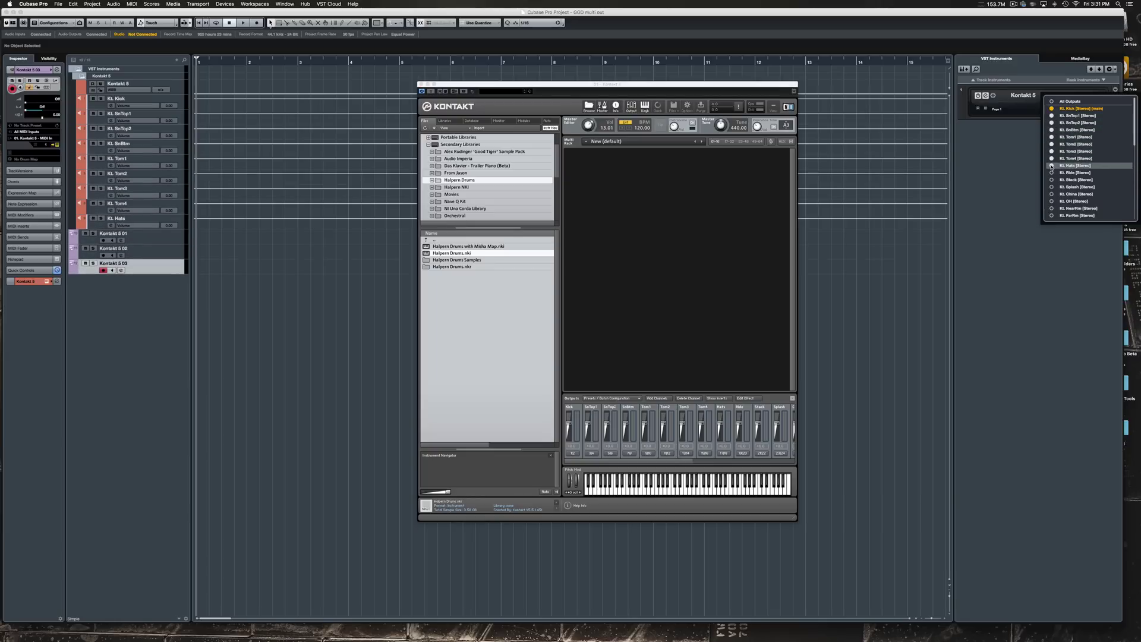
{"action": "left_click", "coordinate": [1051, 173]}
{"action": "left_click", "coordinate": [1051, 179]}
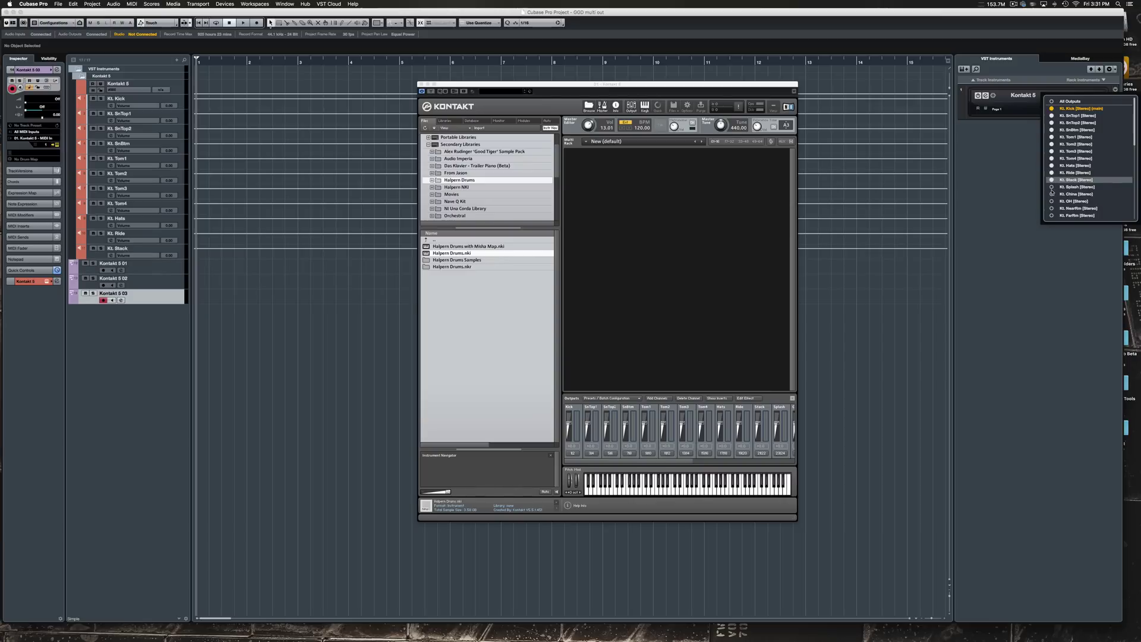
{"action": "left_click", "coordinate": [1051, 187]}
{"action": "left_click", "coordinate": [1051, 194]}
{"action": "left_click", "coordinate": [1051, 201]}
{"action": "left_click", "coordinate": [1051, 208]}
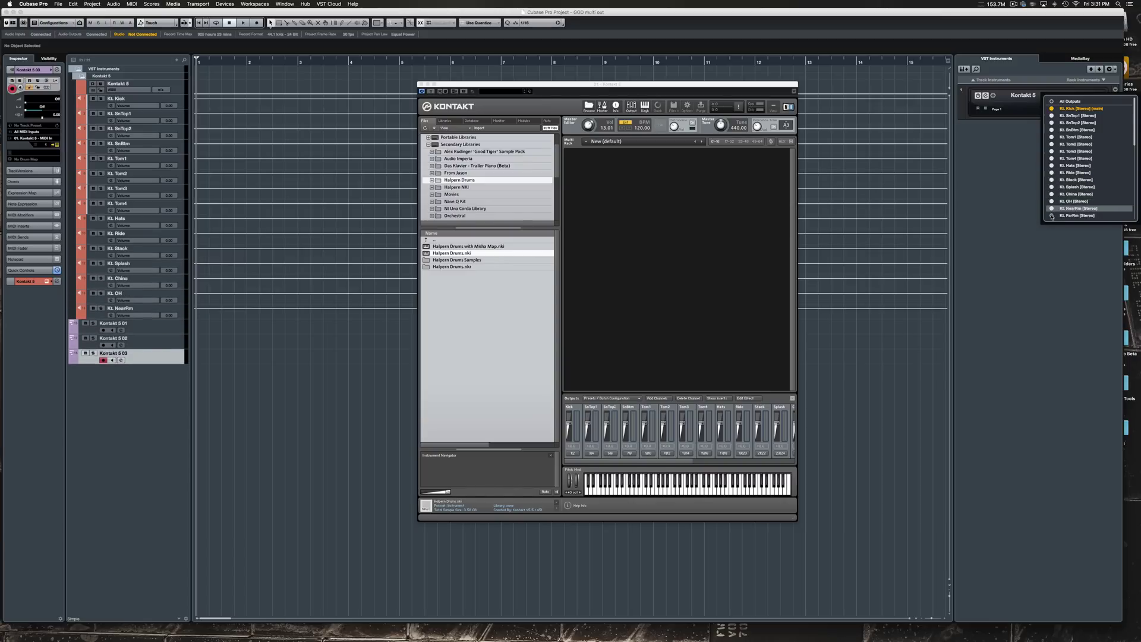
{"action": "left_click", "coordinate": [1051, 215]}
{"action": "scroll", "coordinate": [1055, 196], "scroll_direction": "down", "scroll_amount": 2}
{"action": "scroll", "coordinate": [1055, 190], "scroll_direction": "down", "scroll_amount": 3}
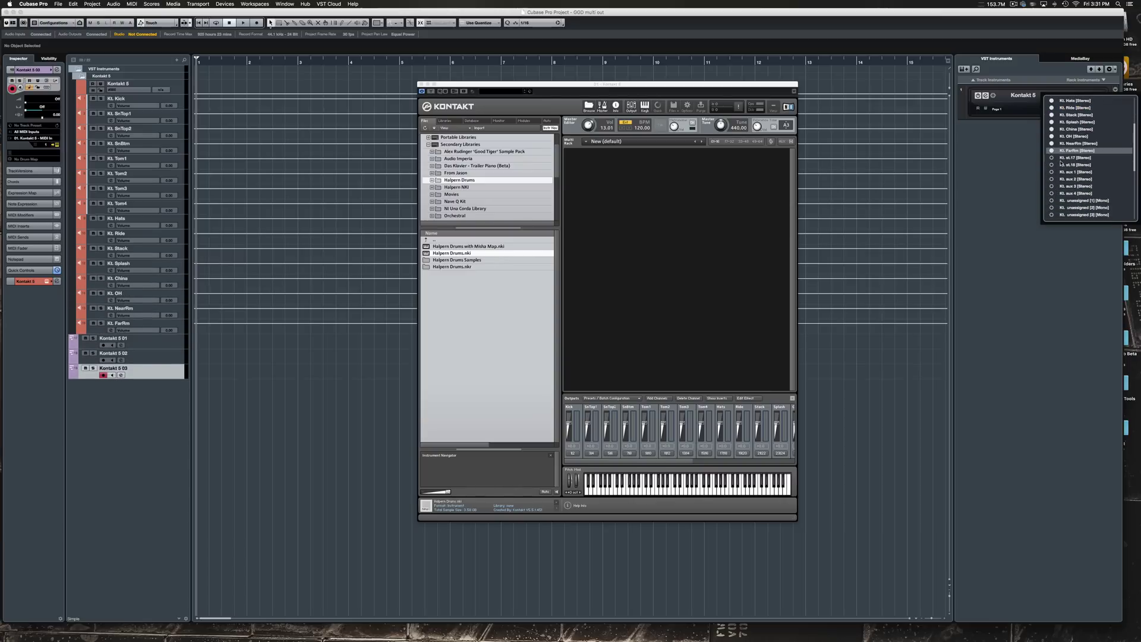
{"action": "scroll", "coordinate": [1051, 138], "scroll_direction": "up", "scroll_amount": 5}
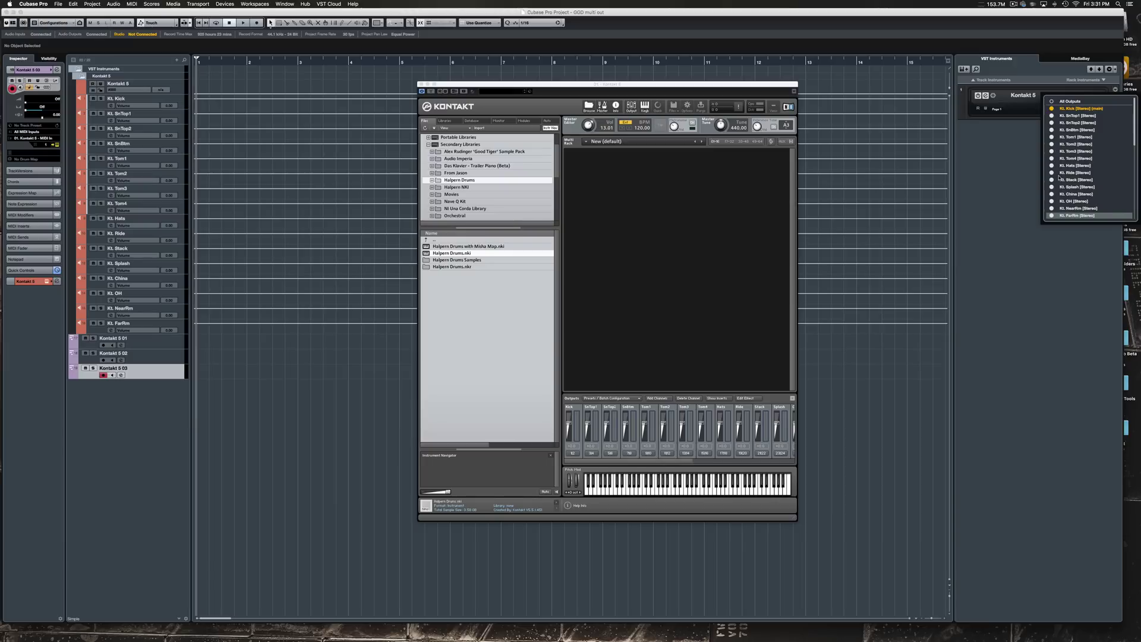
Step: Load Halpern Drums.nki and route the kick mics to Kick, OH, NearRm and FarRm
{"action": "double_click", "coordinate": [449, 253]}
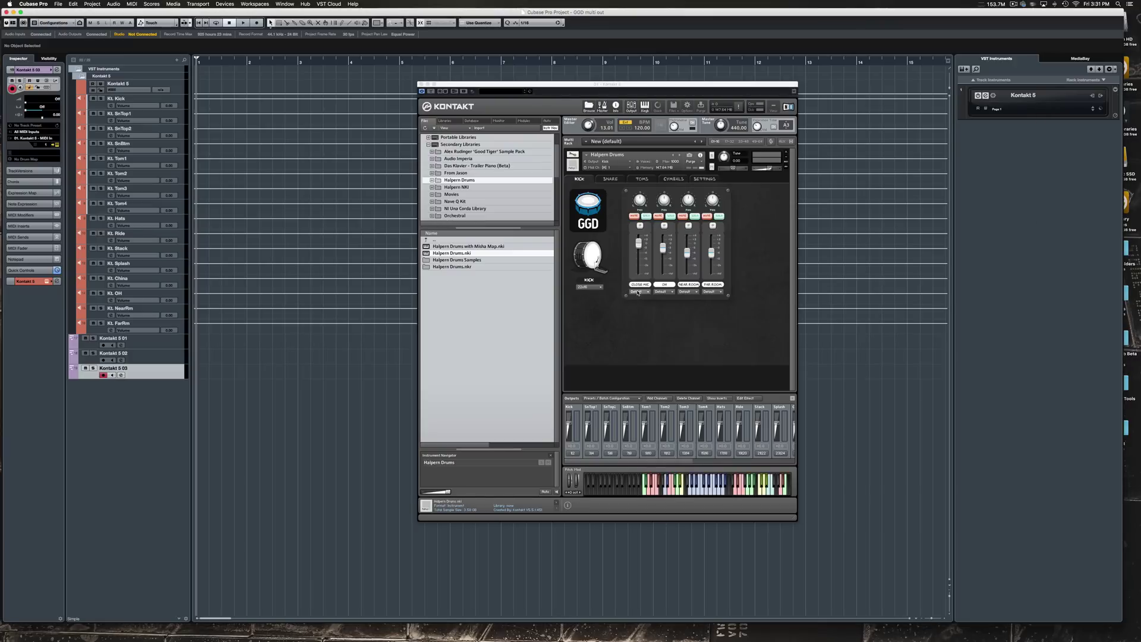
{"action": "left_click", "coordinate": [638, 291]}
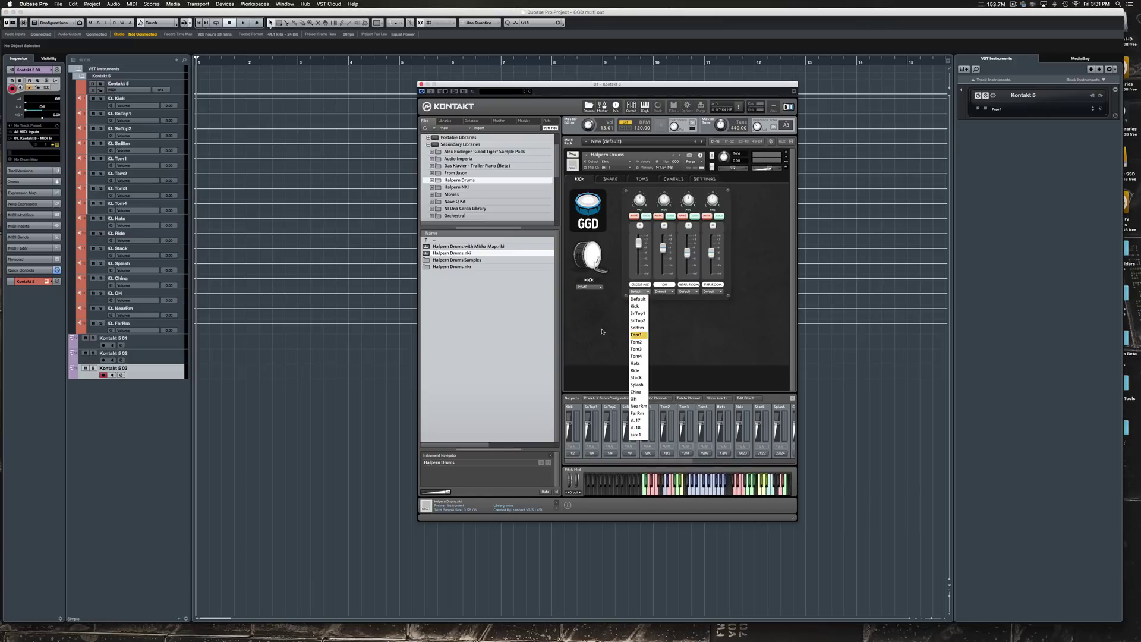
{"action": "left_click", "coordinate": [639, 298]}
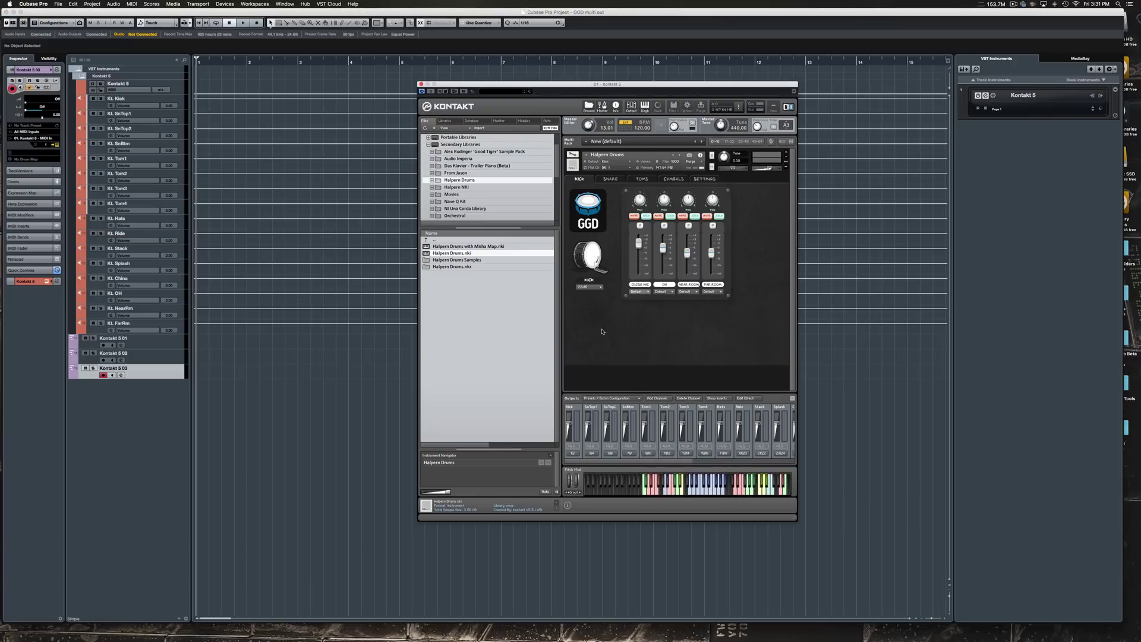
{"action": "left_click", "coordinate": [641, 292]}
{"action": "left_click", "coordinate": [639, 306]}
{"action": "left_click", "coordinate": [665, 291]}
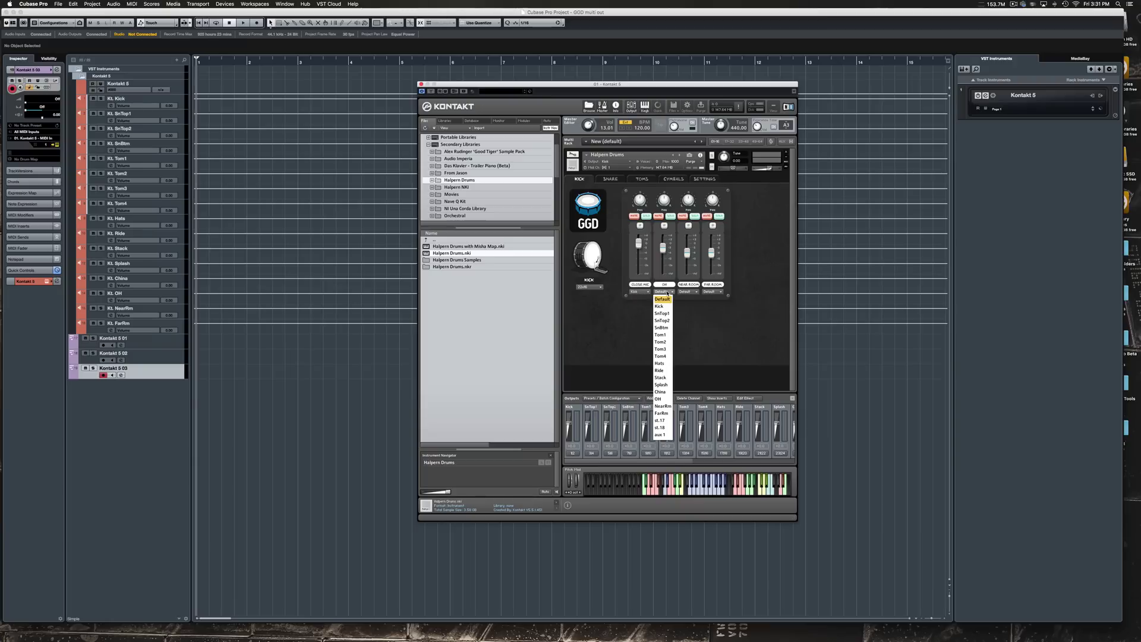
{"action": "left_click", "coordinate": [658, 399]}
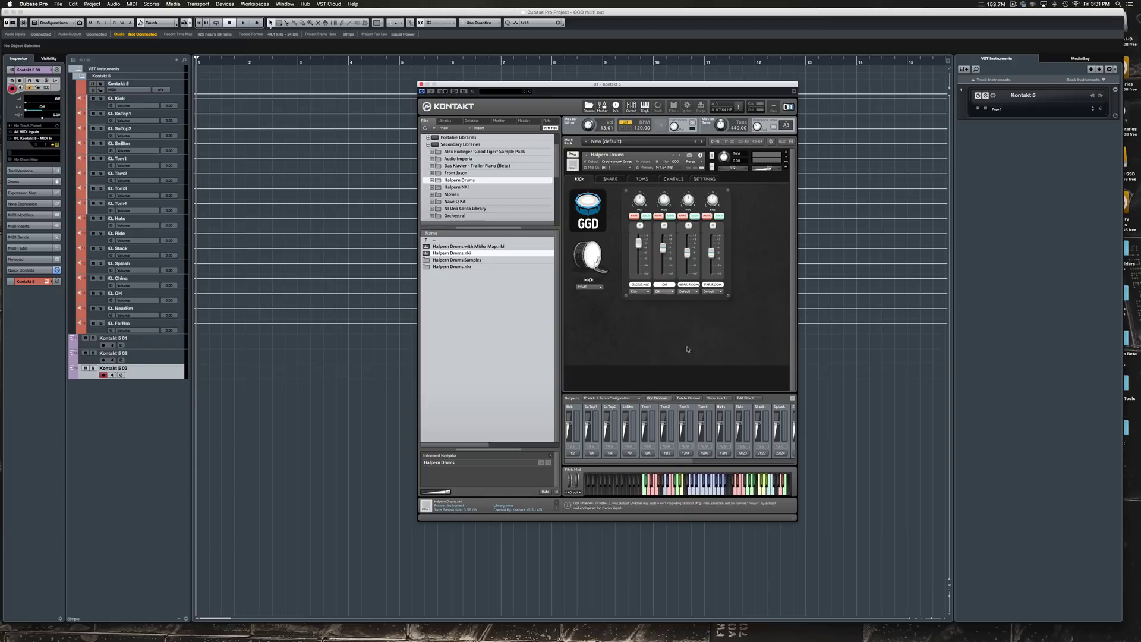
{"action": "left_click", "coordinate": [689, 294]}
{"action": "left_click", "coordinate": [688, 406]}
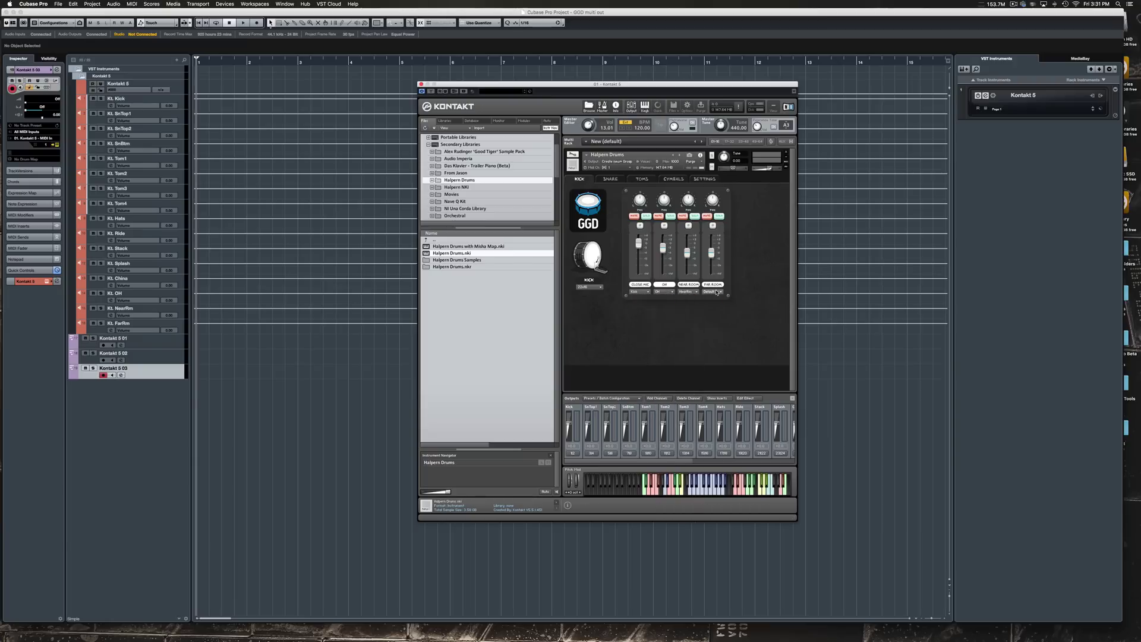
{"action": "left_click", "coordinate": [717, 292]}
{"action": "left_click", "coordinate": [711, 414]}
Step: Route the snare mics to SnTop1, SnTop2, SnBtm, OH, NearRm and FarRm
{"action": "left_click", "coordinate": [606, 181]}
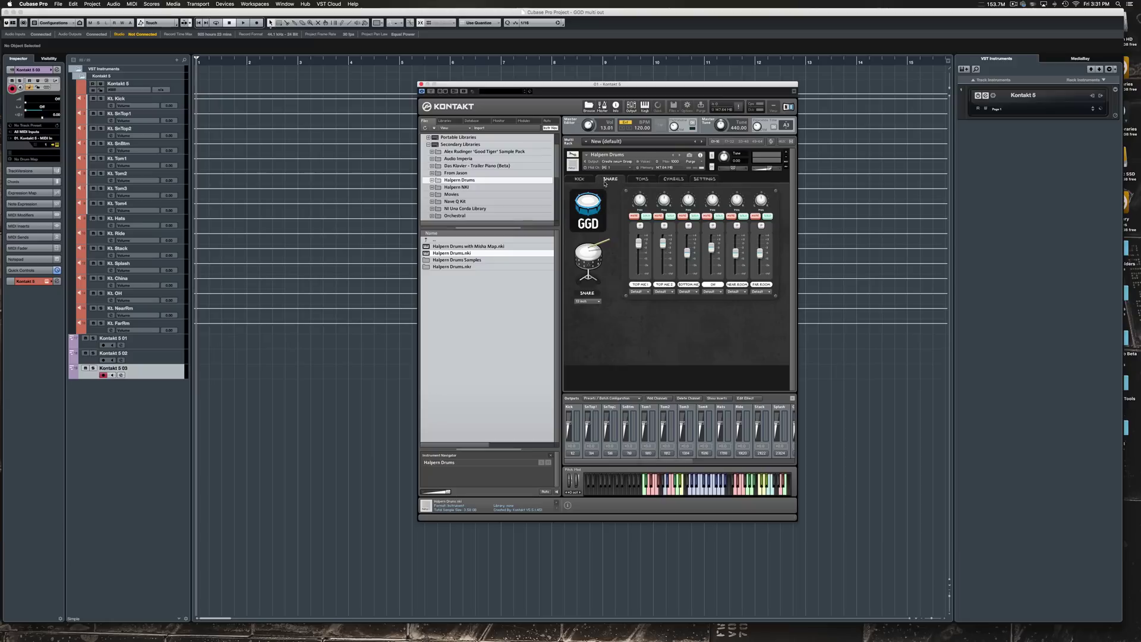
{"action": "left_click", "coordinate": [639, 291]}
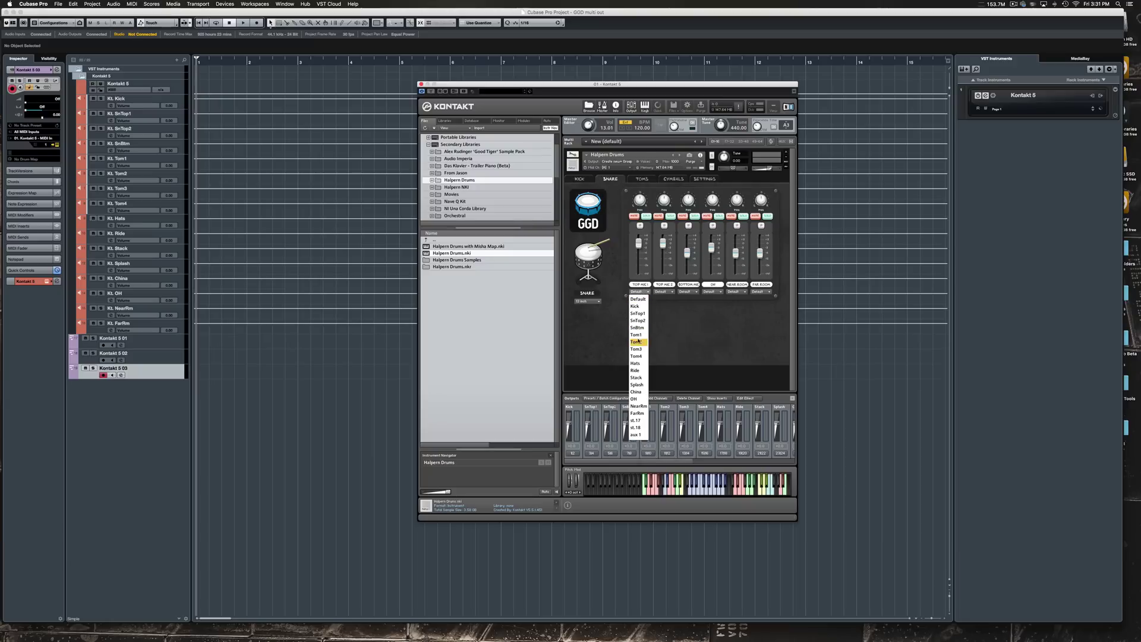
{"action": "left_click", "coordinate": [637, 313]}
{"action": "left_click", "coordinate": [664, 291]}
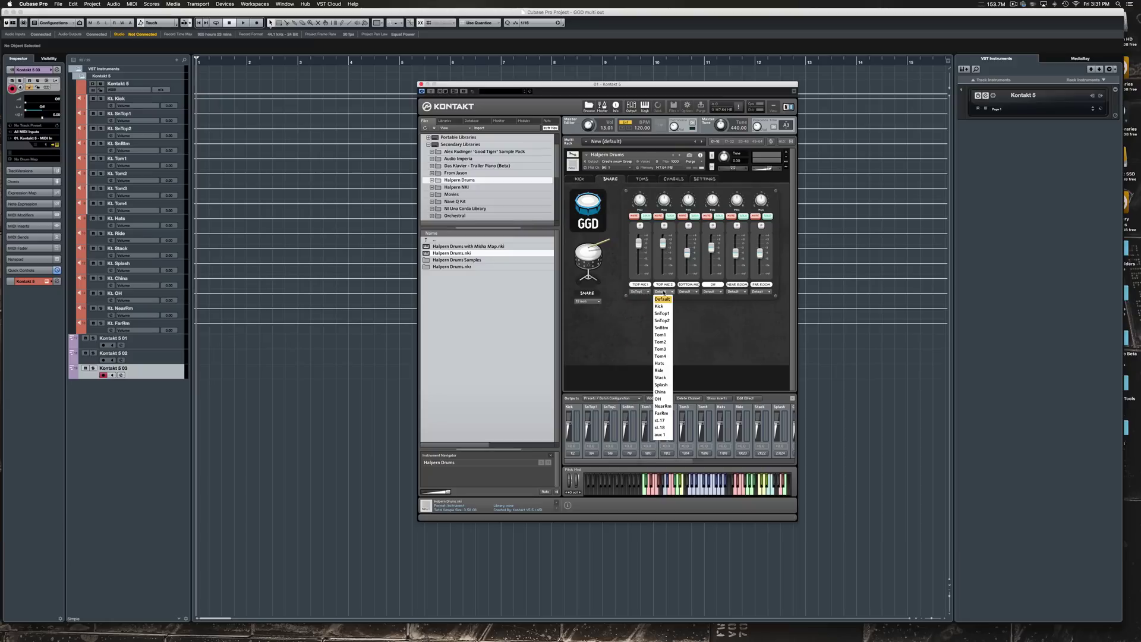
{"action": "left_click", "coordinate": [663, 320]}
{"action": "left_click", "coordinate": [688, 291]}
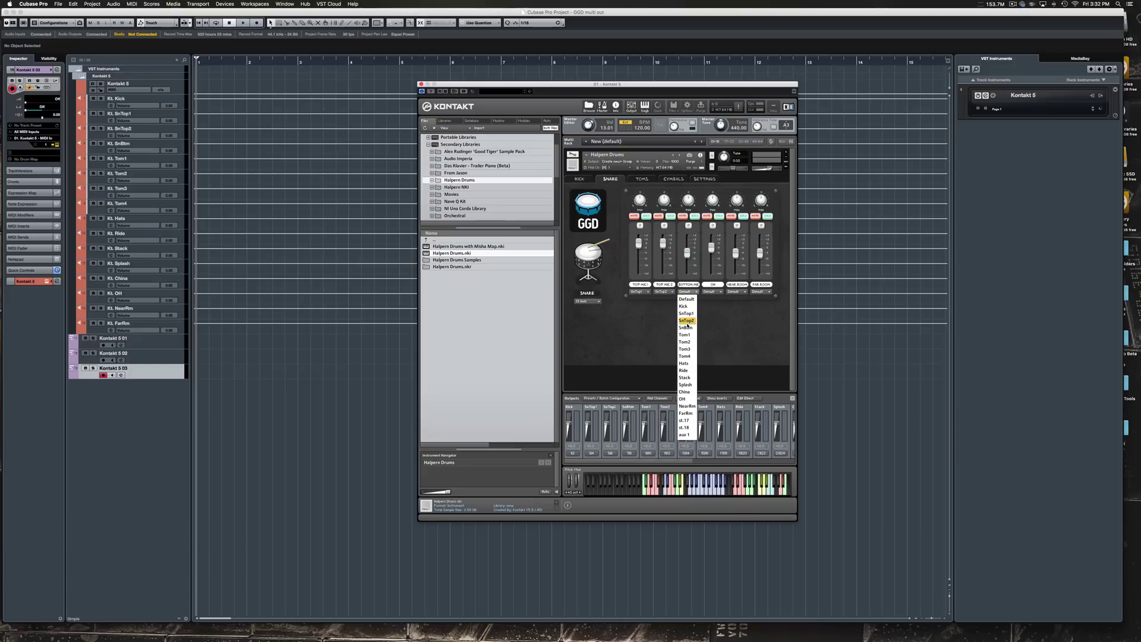
{"action": "left_click", "coordinate": [687, 327]}
{"action": "left_click", "coordinate": [713, 292]}
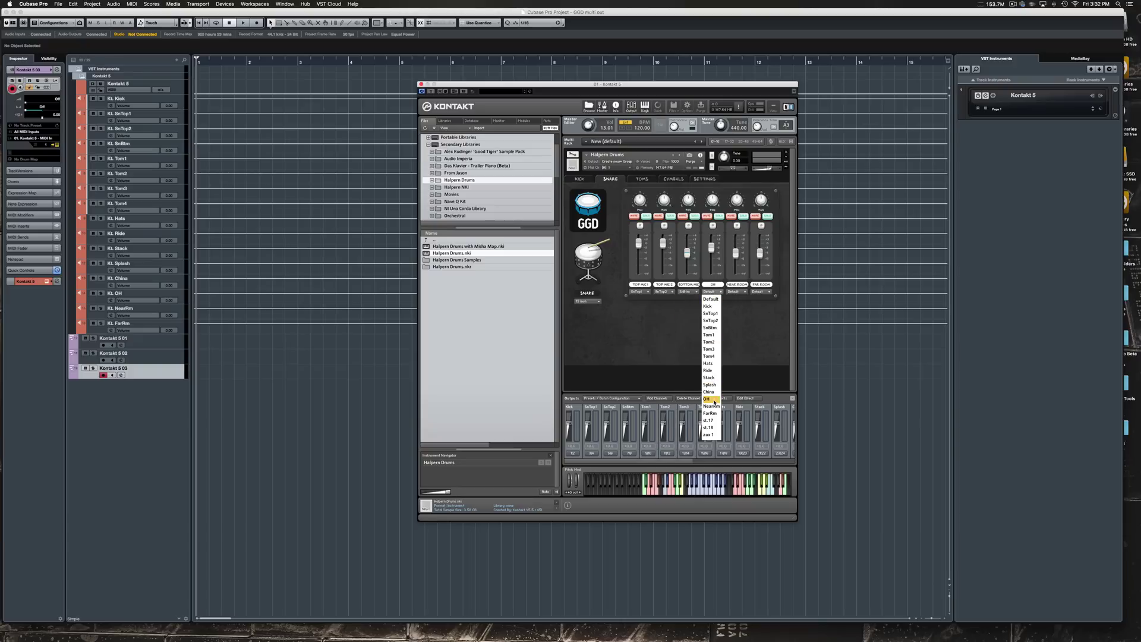
{"action": "left_click", "coordinate": [707, 399]}
{"action": "left_click", "coordinate": [736, 291]}
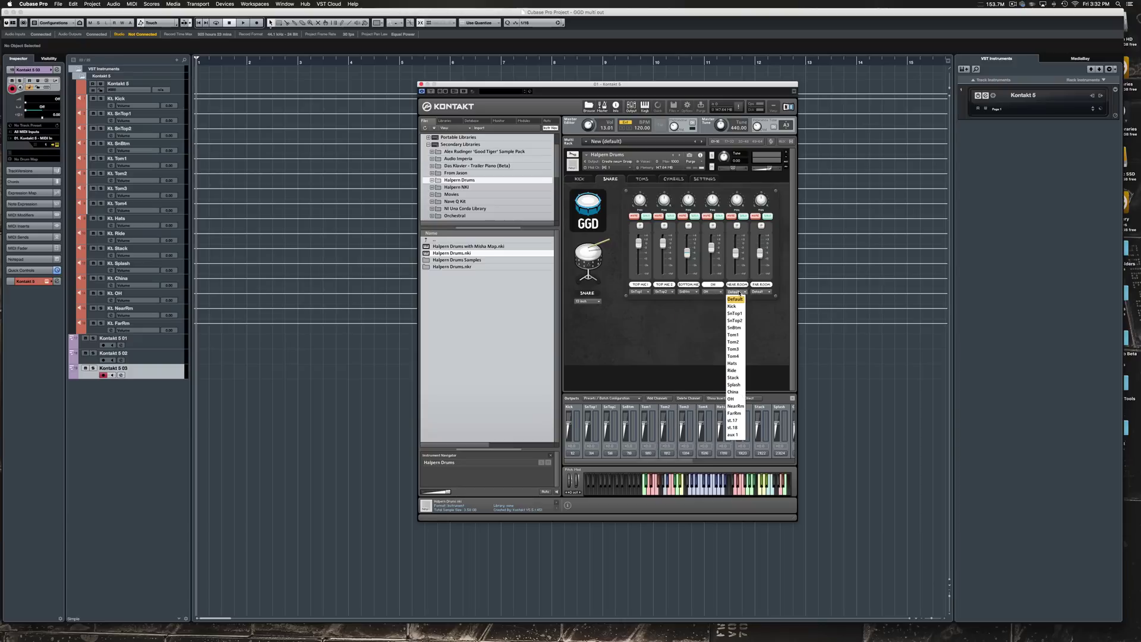
{"action": "left_click", "coordinate": [736, 406]}
{"action": "left_click", "coordinate": [761, 291]}
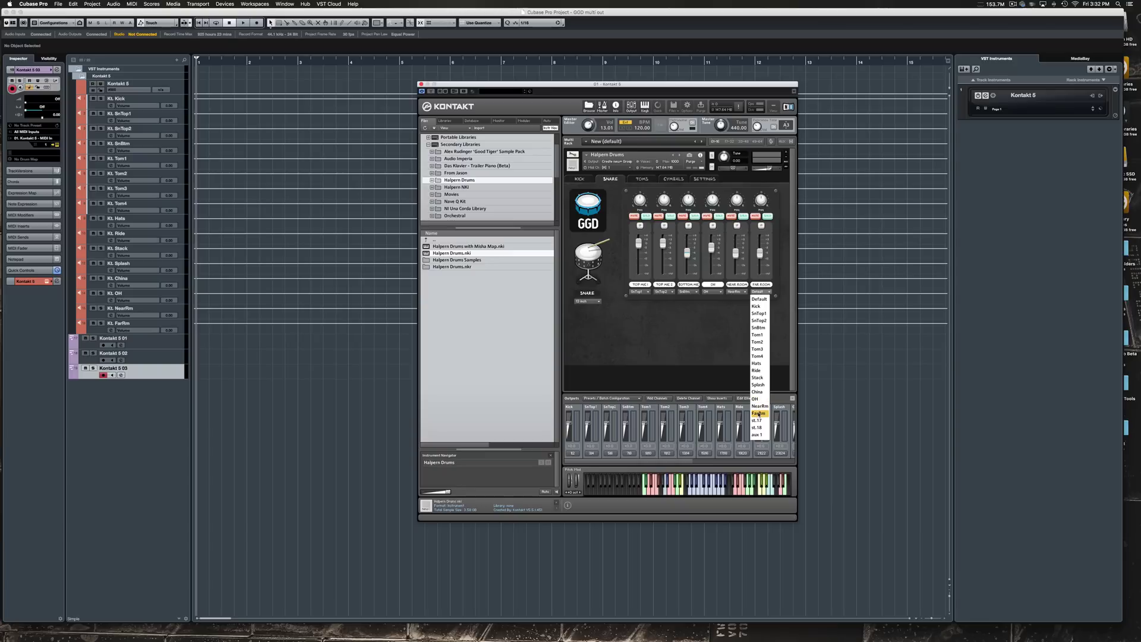
{"action": "left_click", "coordinate": [758, 413]}
Step: Route RACK 1, RACK 2, FLOOR 1 and FLOOR 2 to Tom1 through Tom4
{"action": "left_click", "coordinate": [641, 179]}
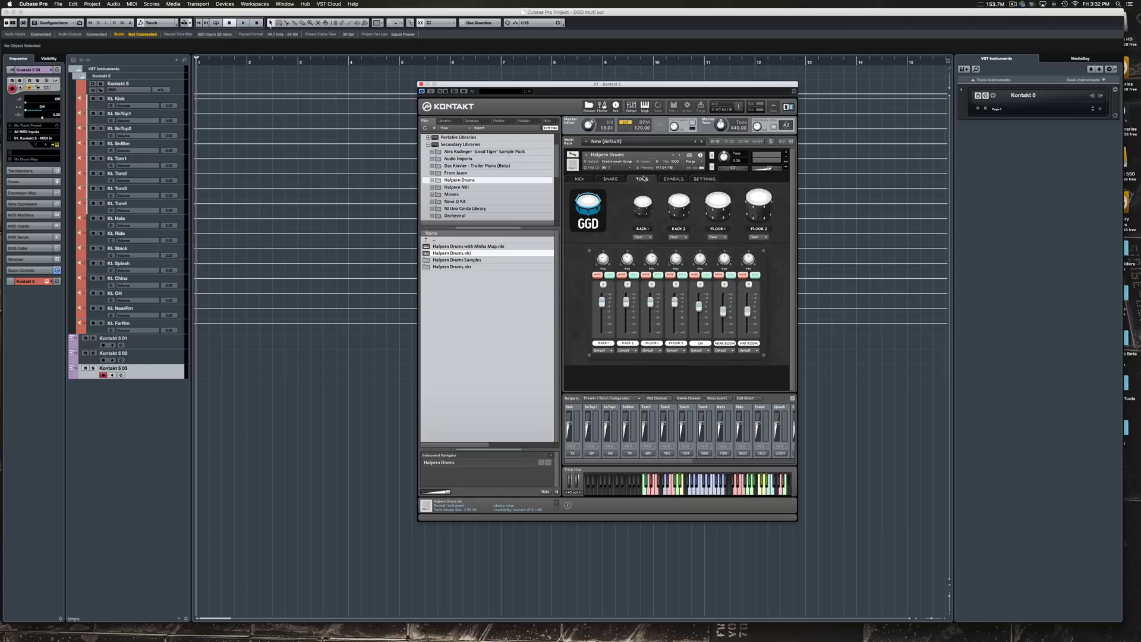
{"action": "left_click", "coordinate": [600, 350]}
{"action": "left_click", "coordinate": [599, 394]}
{"action": "left_click", "coordinate": [626, 351]}
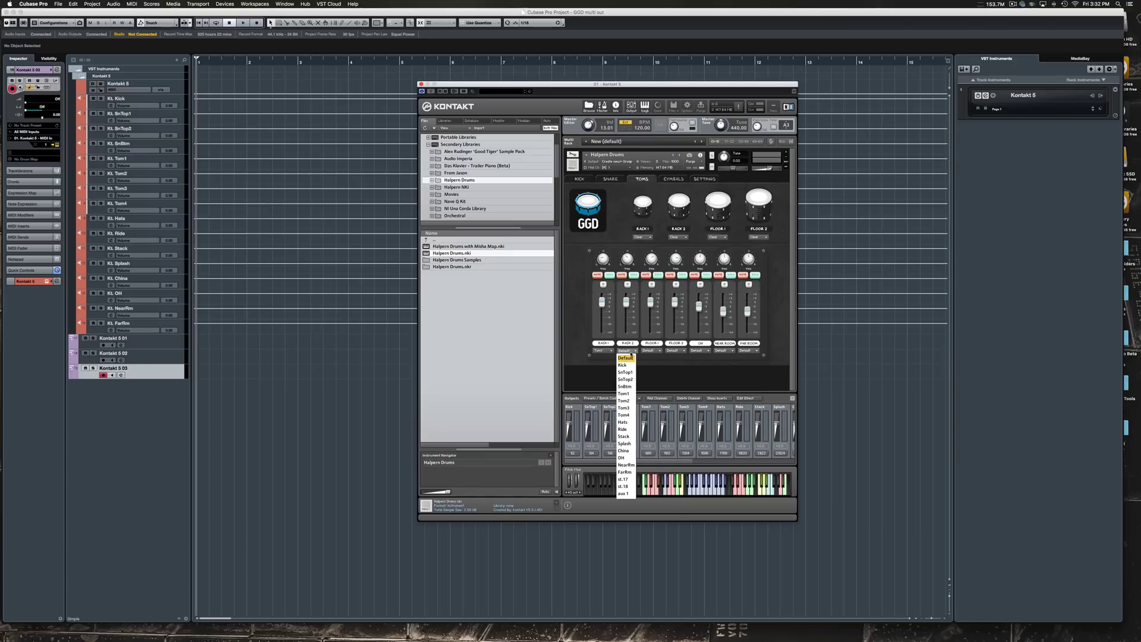
{"action": "left_click", "coordinate": [626, 401]}
{"action": "left_click", "coordinate": [650, 350]}
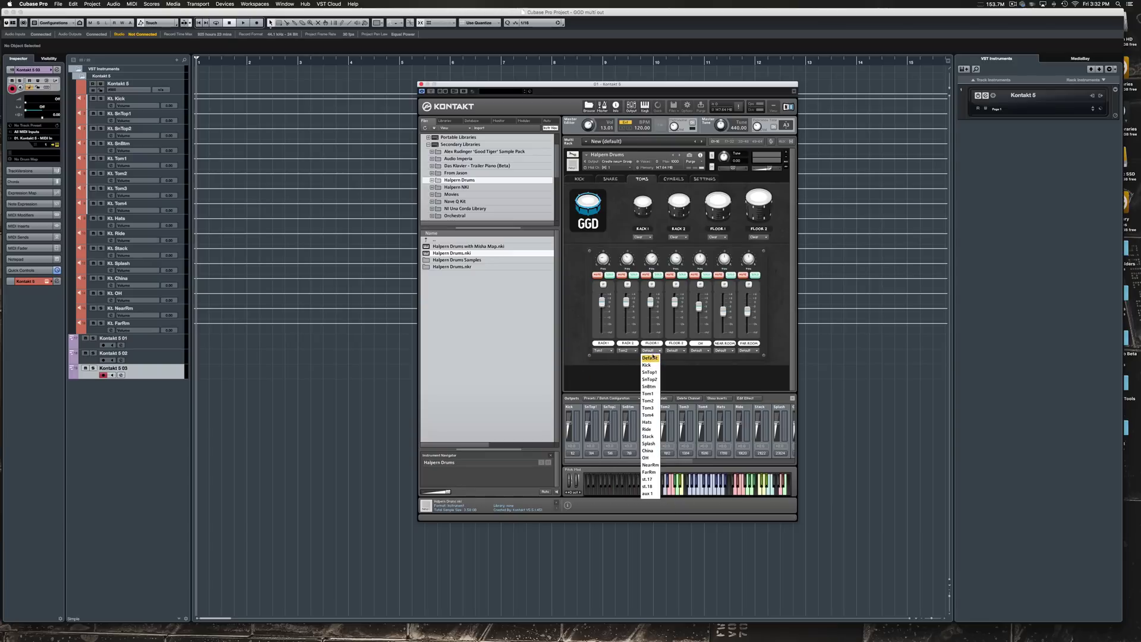
{"action": "left_click", "coordinate": [649, 408]}
{"action": "left_click", "coordinate": [675, 350]}
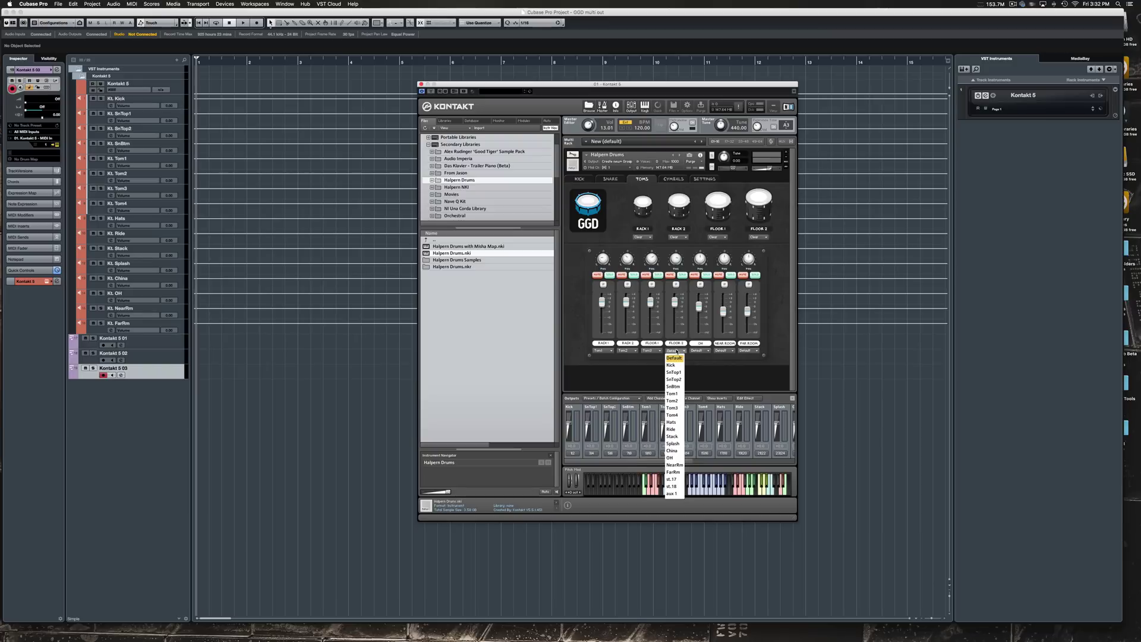
{"action": "left_click", "coordinate": [676, 416]}
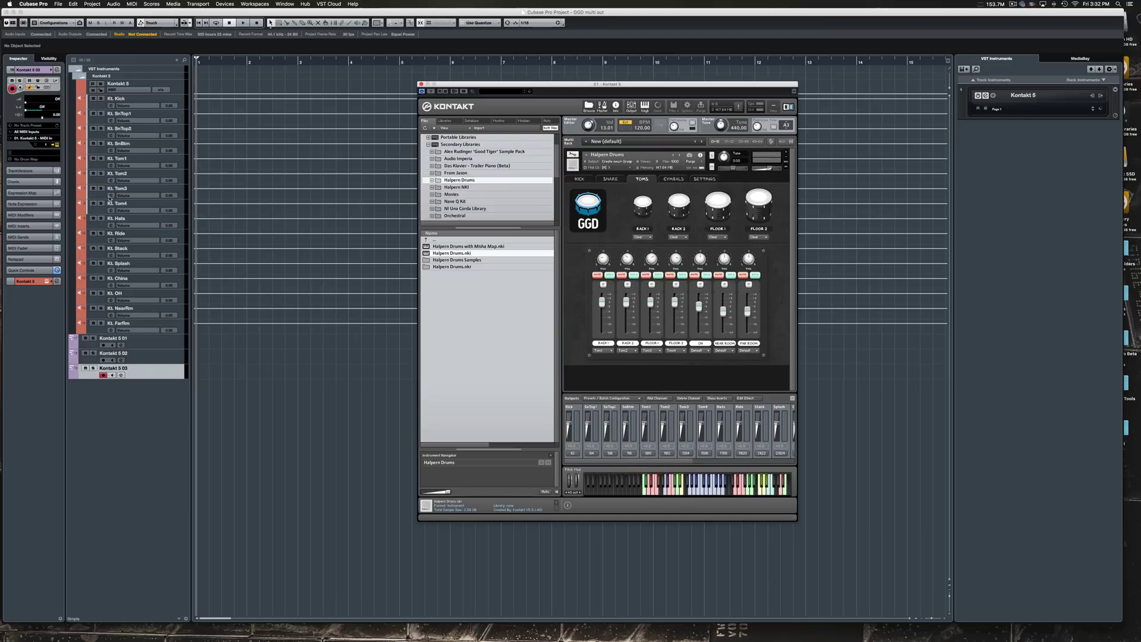
Step: Route the toms OH, near room and far room mics to OH, NearRm and FarRm
{"action": "left_click", "coordinate": [703, 351]}
{"action": "left_click", "coordinate": [699, 460]}
{"action": "left_click", "coordinate": [723, 350]}
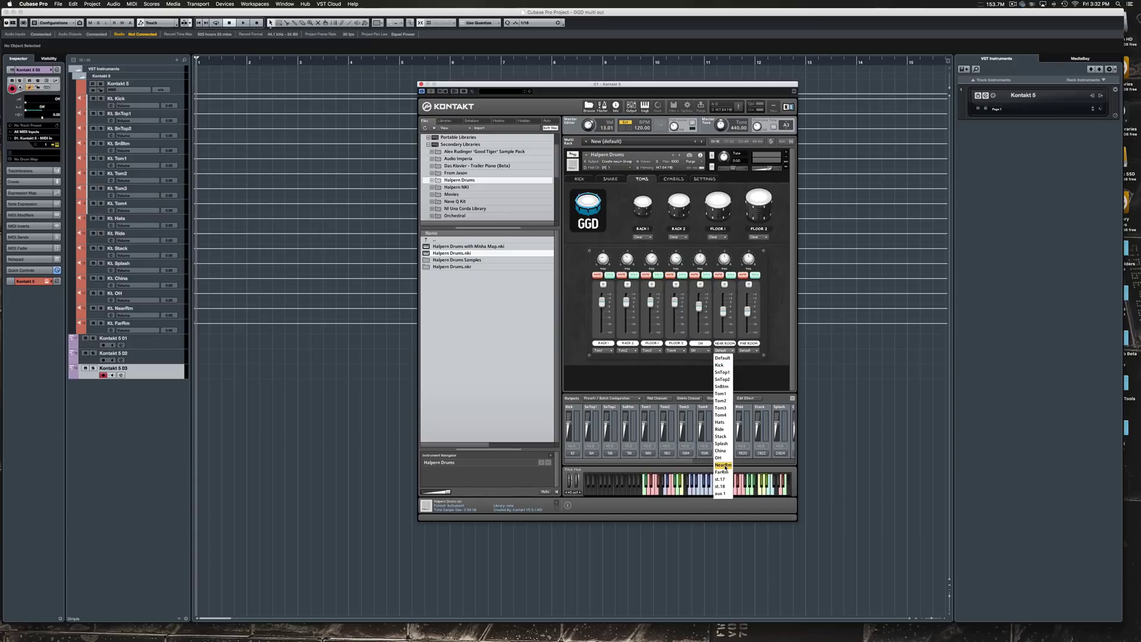
{"action": "left_click", "coordinate": [724, 468]}
{"action": "left_click", "coordinate": [747, 350]}
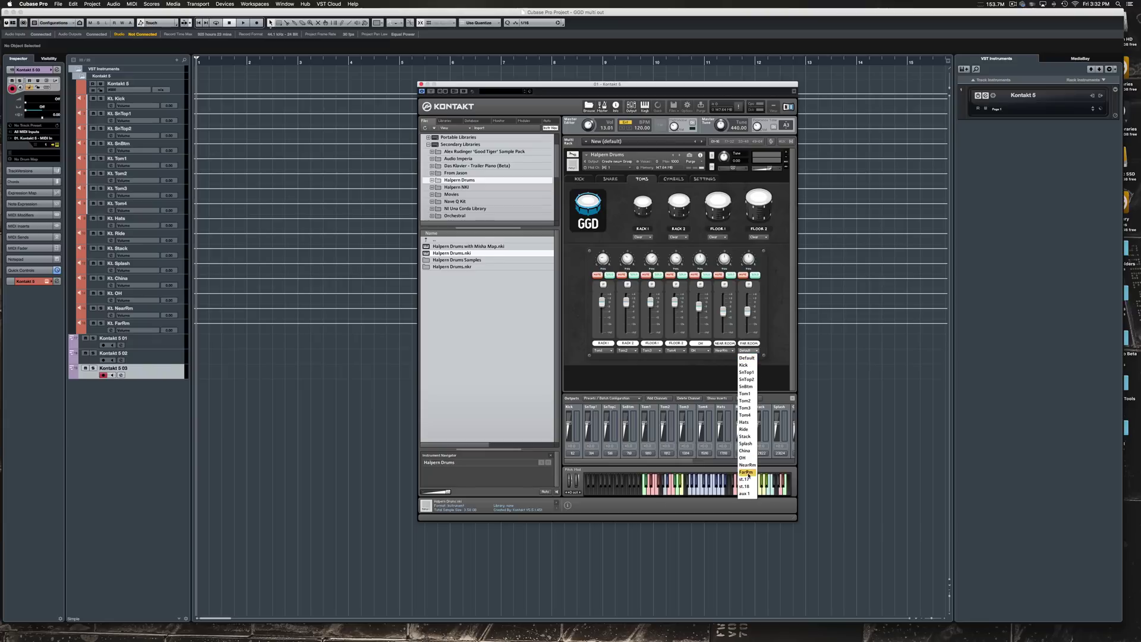
{"action": "left_click", "coordinate": [747, 475]}
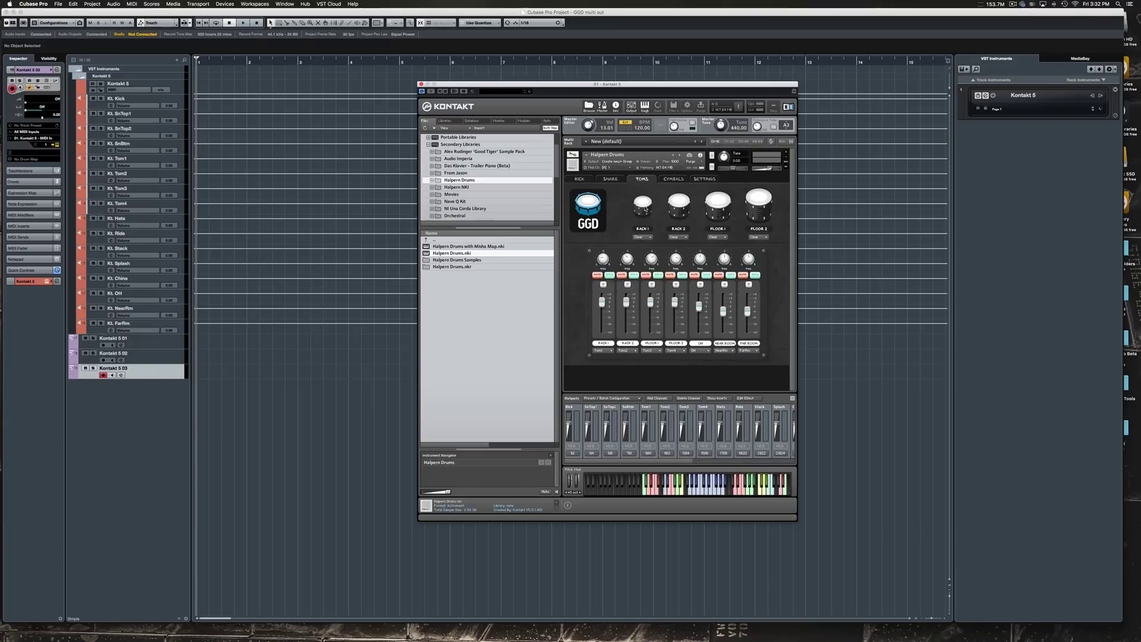
Step: In the CYMBALS mixer, route HI-HAT, RIDE and STACK to the Hats, Ride and Stack outputs
{"action": "left_click", "coordinate": [668, 178]}
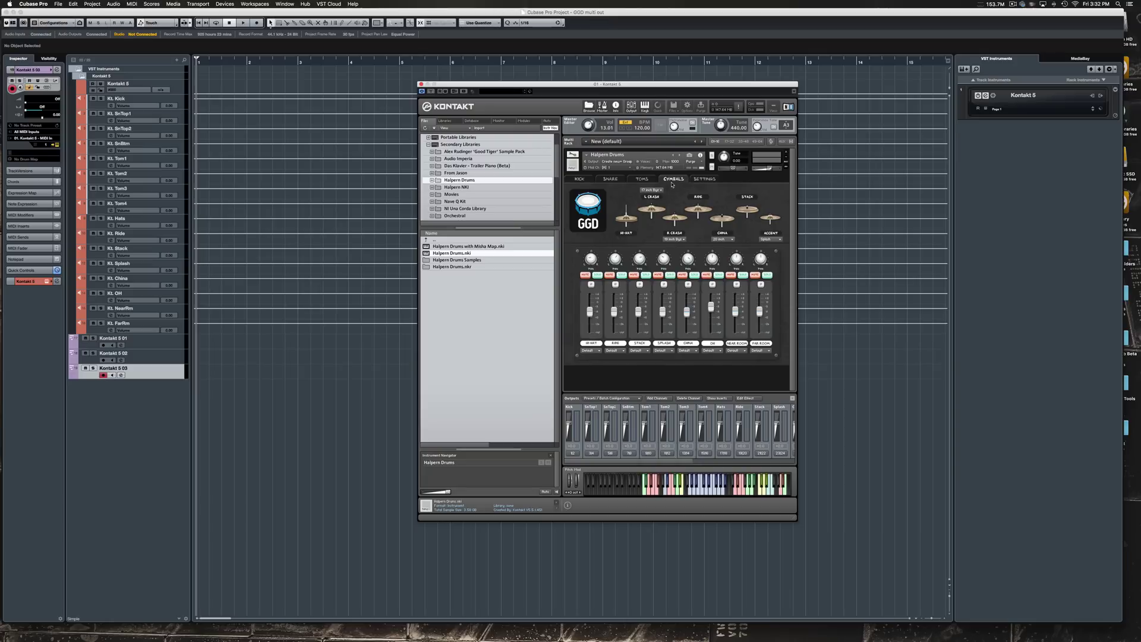
{"action": "left_click", "coordinate": [645, 181]}
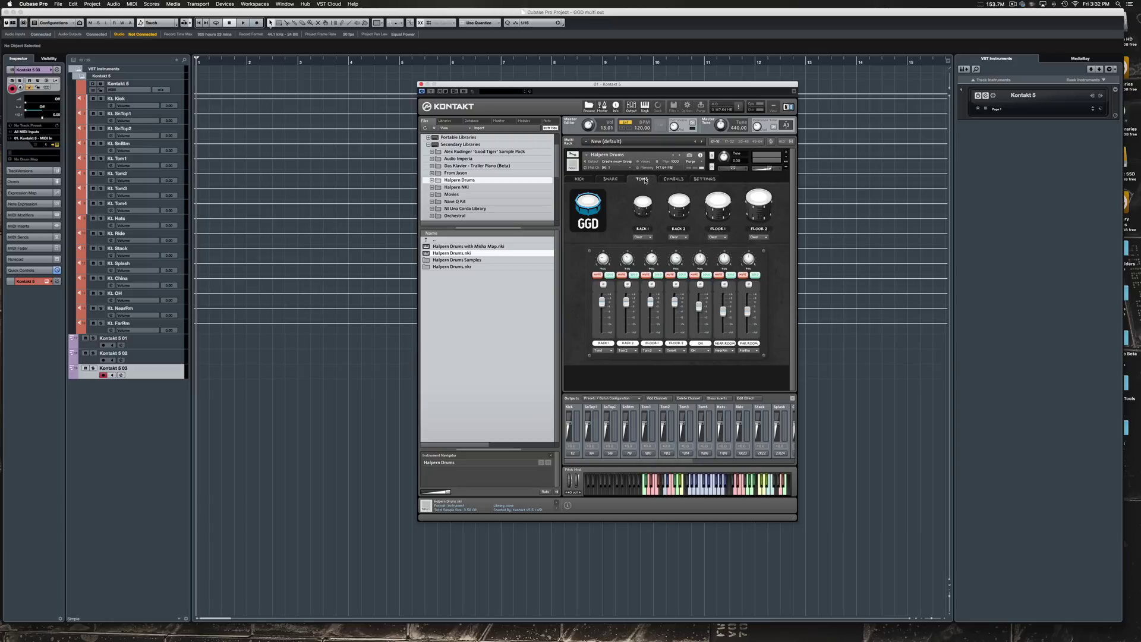
{"action": "left_click", "coordinate": [673, 179]}
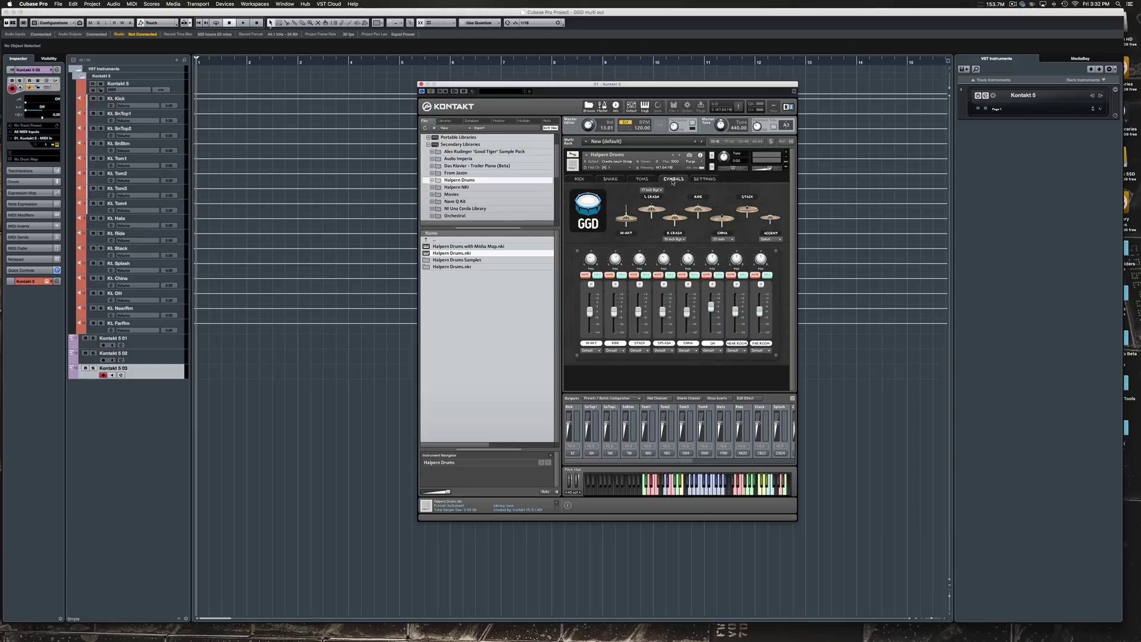
{"action": "left_click", "coordinate": [588, 350]}
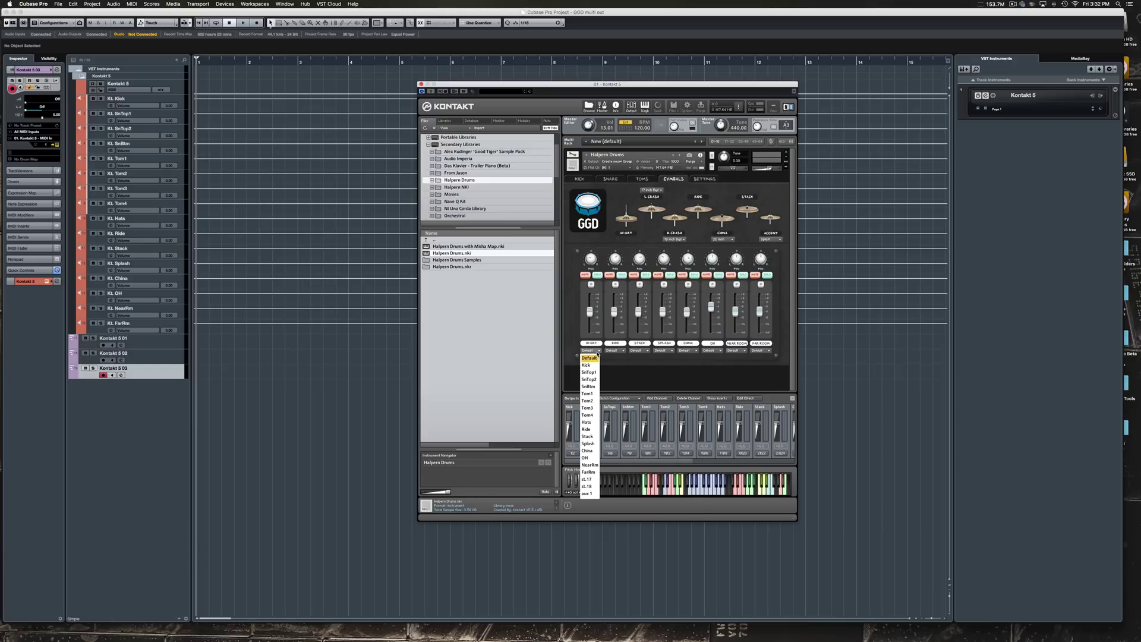
{"action": "left_click", "coordinate": [587, 423]}
{"action": "left_click", "coordinate": [613, 350]}
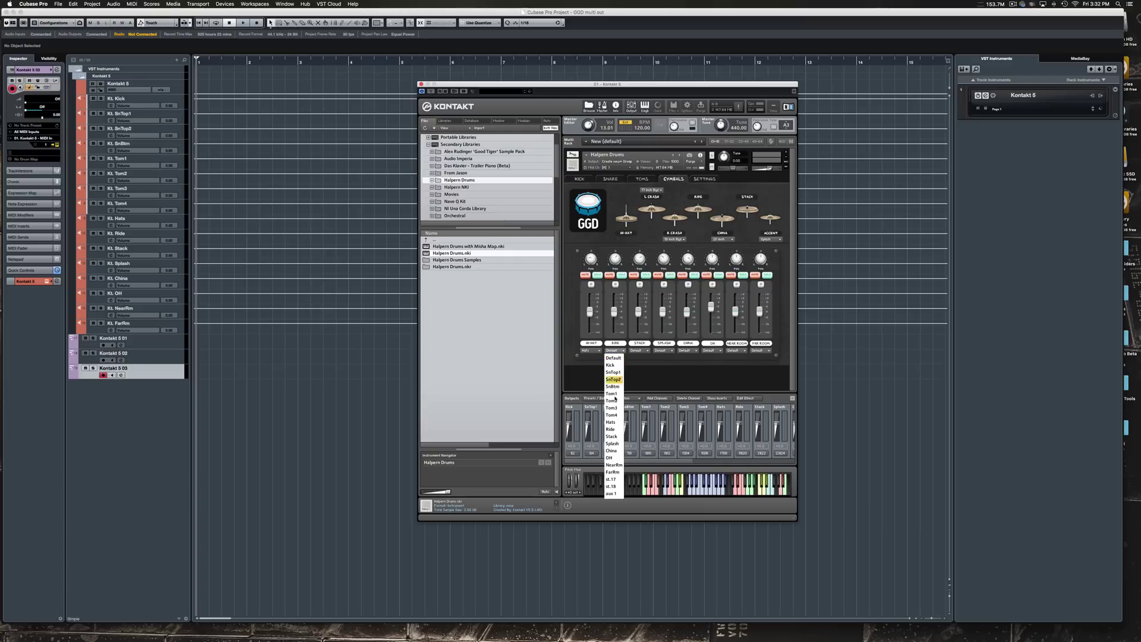
{"action": "left_click", "coordinate": [611, 429]}
{"action": "left_click", "coordinate": [638, 350]}
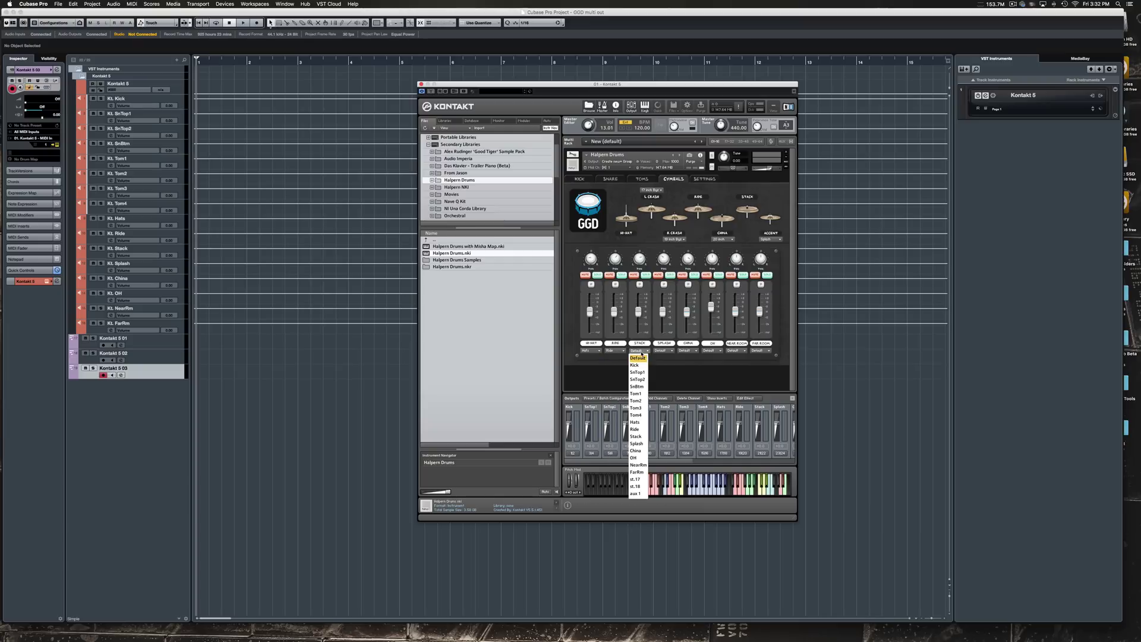
{"action": "left_click", "coordinate": [636, 437]}
Step: Route SPLASH to the Splash output and CHINA to the China output
{"action": "left_click", "coordinate": [657, 350]}
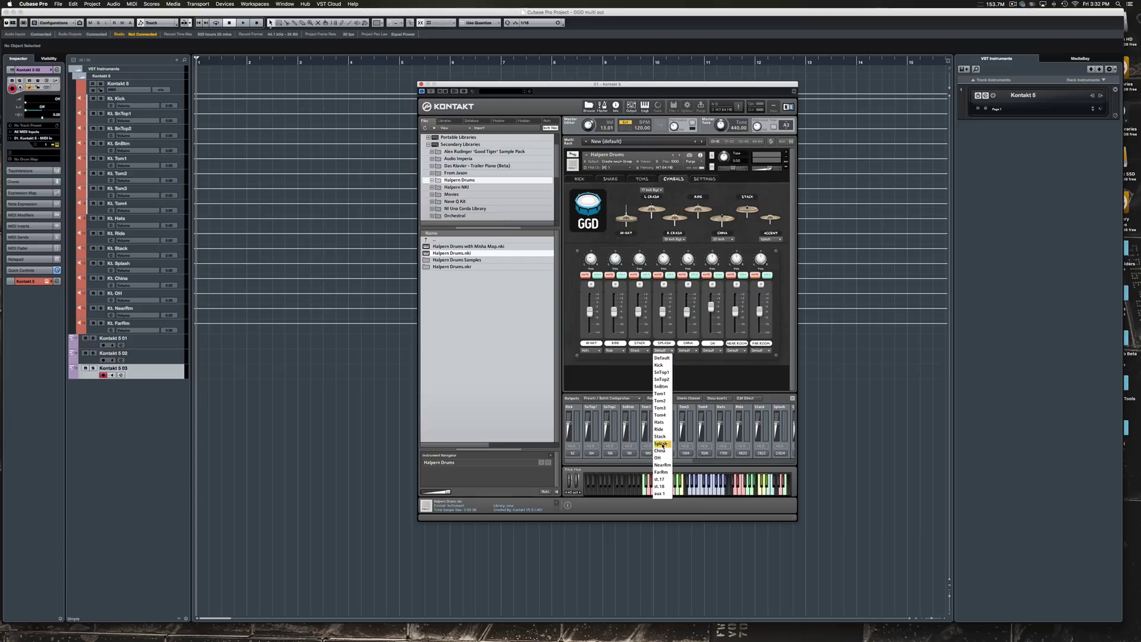
{"action": "left_click", "coordinate": [661, 443]}
{"action": "left_click", "coordinate": [698, 350]}
{"action": "left_click", "coordinate": [686, 450]}
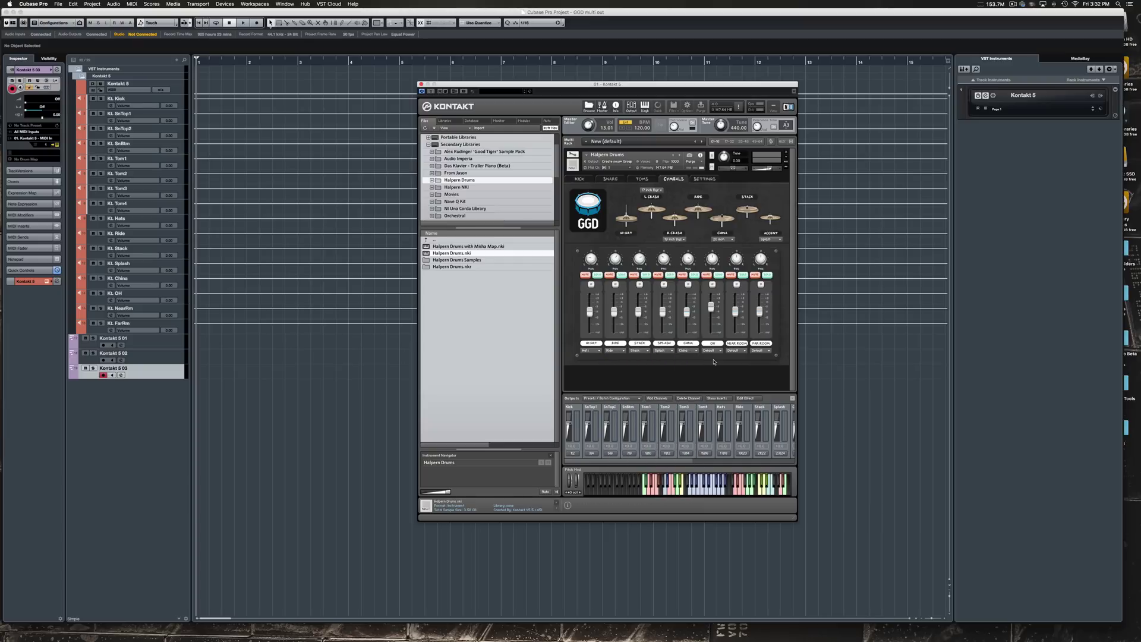
Step: Send the cymbals OH, NEAR ROOM and FAR ROOM mics to OH, NearRm and FarRm
{"action": "left_click", "coordinate": [715, 351]}
{"action": "left_click", "coordinate": [707, 458]}
{"action": "left_click", "coordinate": [740, 350]}
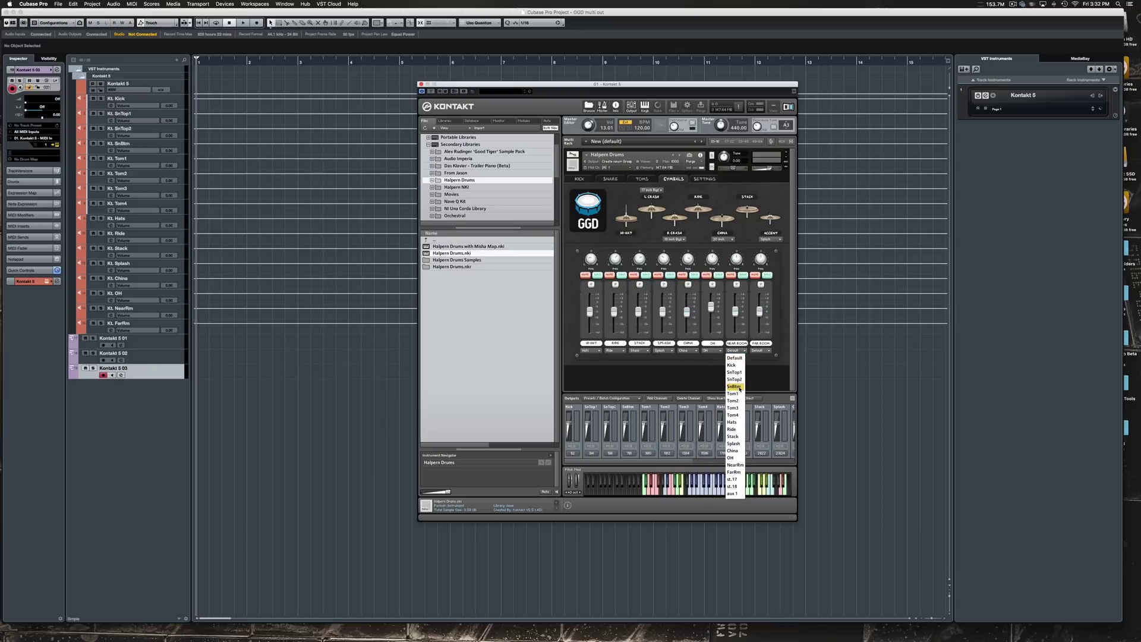
{"action": "left_click", "coordinate": [736, 465]}
{"action": "left_click", "coordinate": [772, 351]}
{"action": "left_click", "coordinate": [759, 474]}
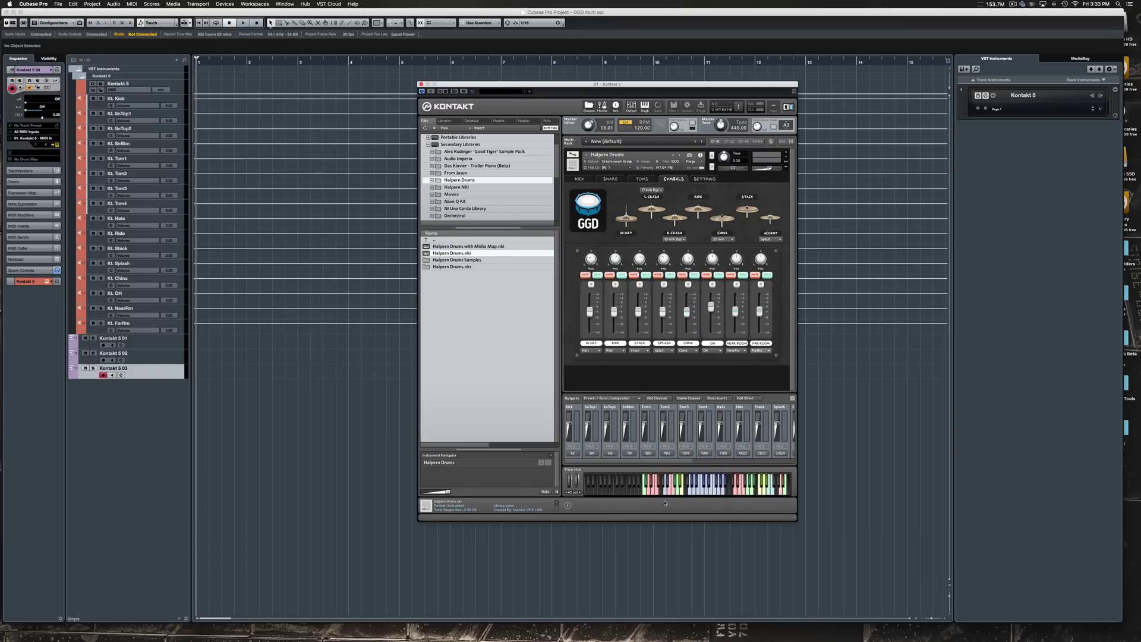
Step: Audition the kick, snare flam and tom hits on Kontakt's keyboard to check their outputs
{"action": "left_click", "coordinate": [643, 495]}
{"action": "left_click", "coordinate": [651, 488]}
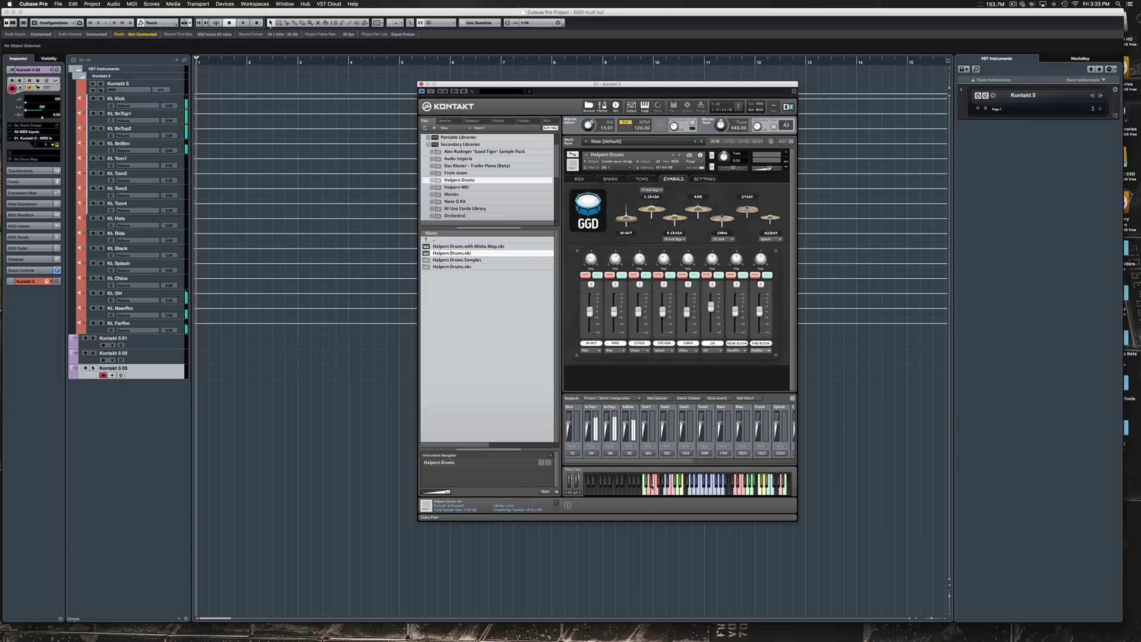
{"action": "left_click", "coordinate": [670, 490]}
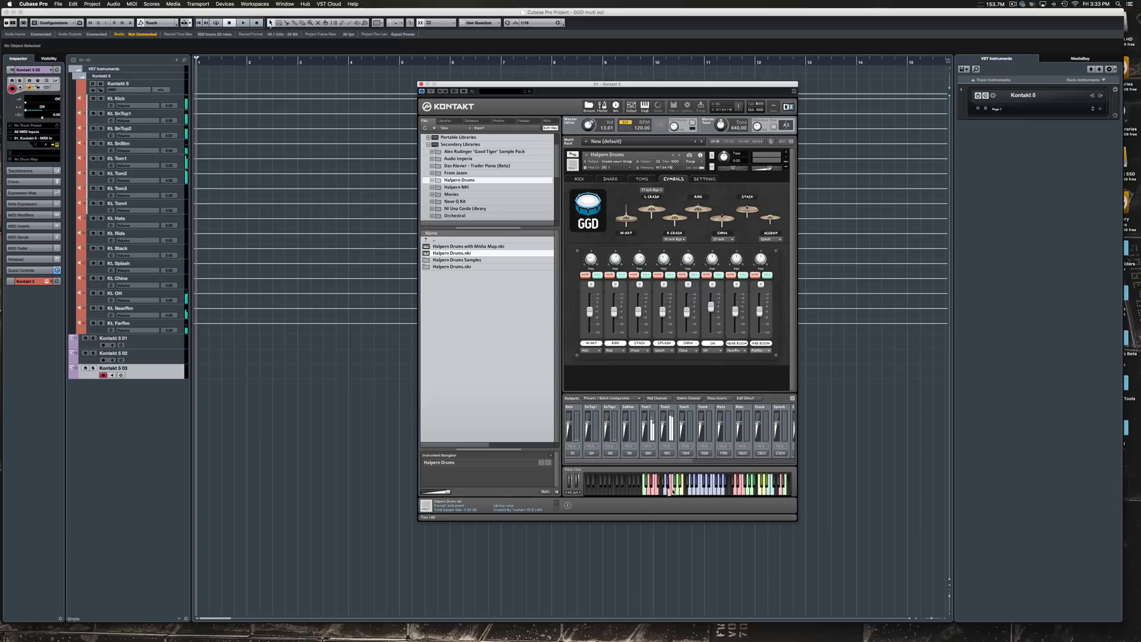
{"action": "left_click", "coordinate": [677, 492]}
{"action": "left_click", "coordinate": [667, 491]}
{"action": "left_click", "coordinate": [680, 490]}
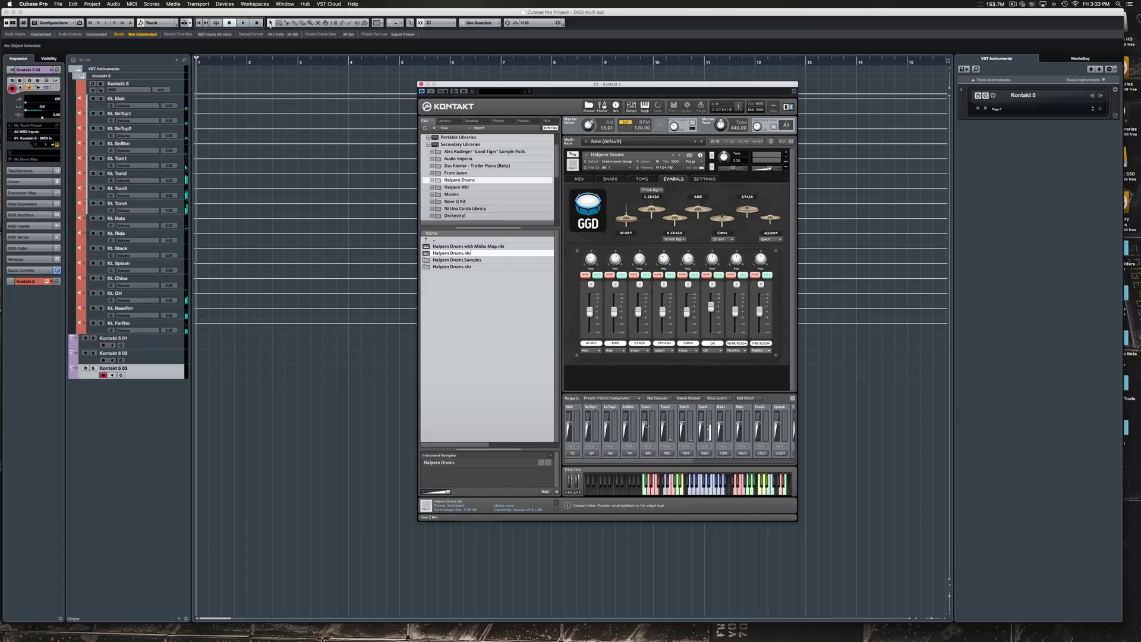
{"action": "left_click", "coordinate": [659, 488]}
{"action": "left_click", "coordinate": [659, 487]}
Step: Audition the stick click, loose stack and snare flam, then save as new version GGD multi out-01
{"action": "left_click", "coordinate": [645, 479]}
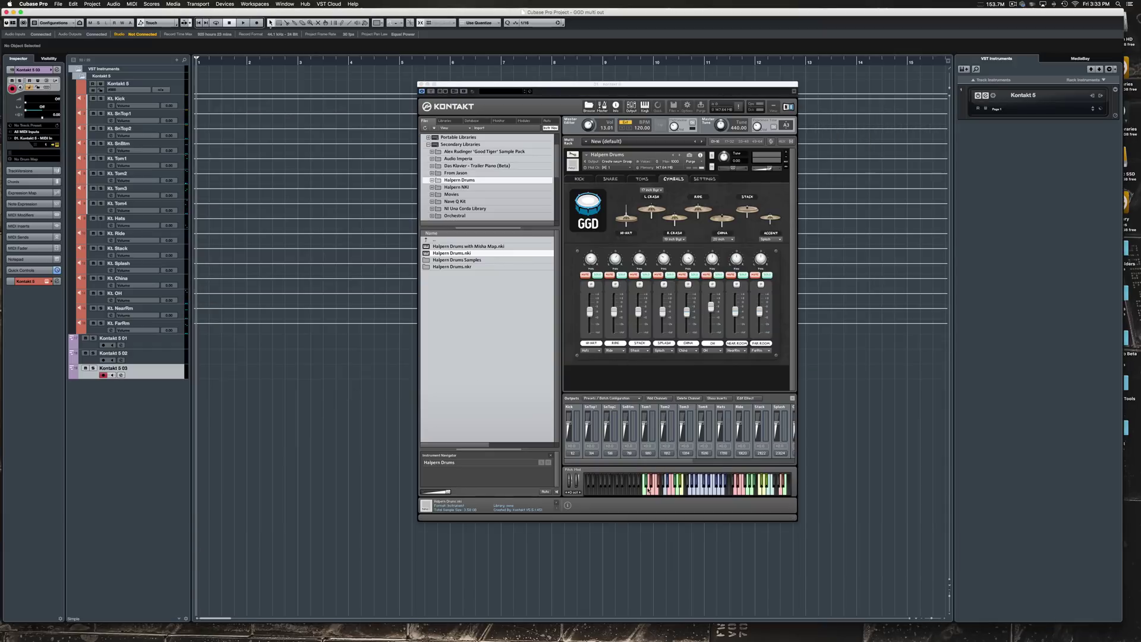
{"action": "left_click", "coordinate": [649, 490]}
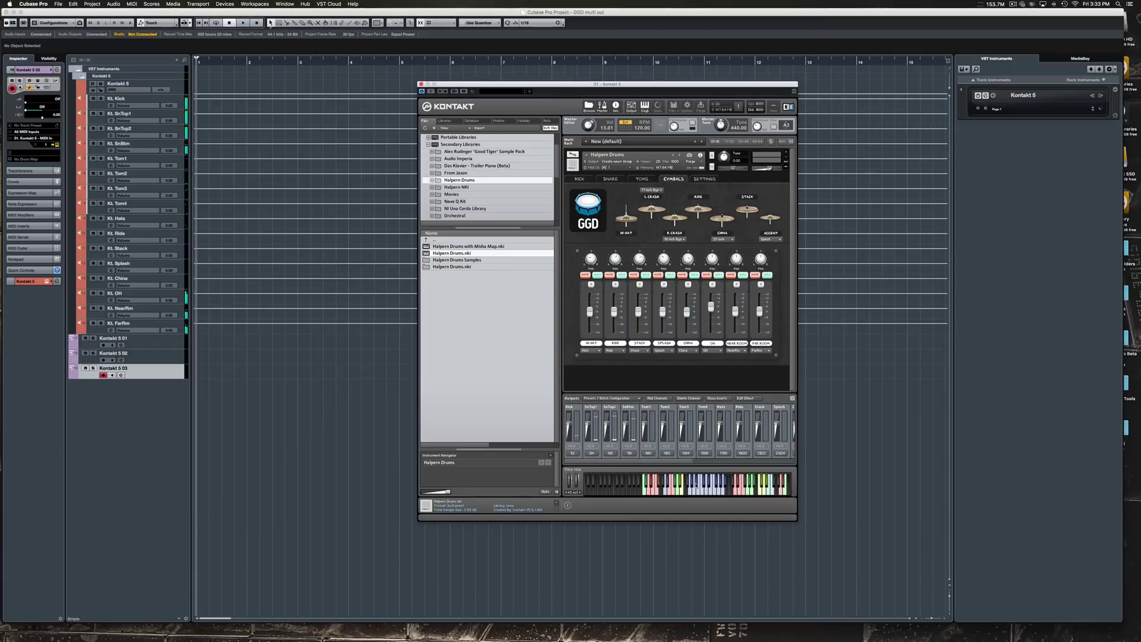
{"action": "left_click", "coordinate": [785, 488]}
{"action": "left_click", "coordinate": [651, 488]}
{"action": "left_click", "coordinate": [651, 488]}
{"action": "key", "text": "super+alt+s"}
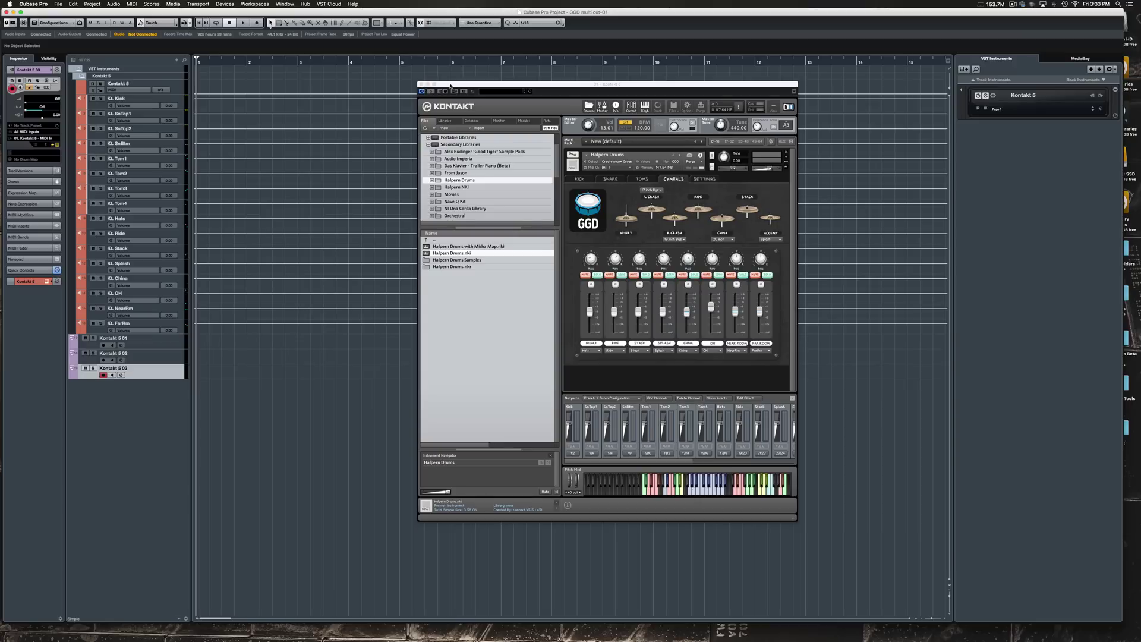
Step: Add three stereo group channel tracks, Group 1 to Group 3, in a Group Tracks folder
{"action": "left_click_drag", "start_coordinate": [450, 85], "coordinate": [540, 86]}
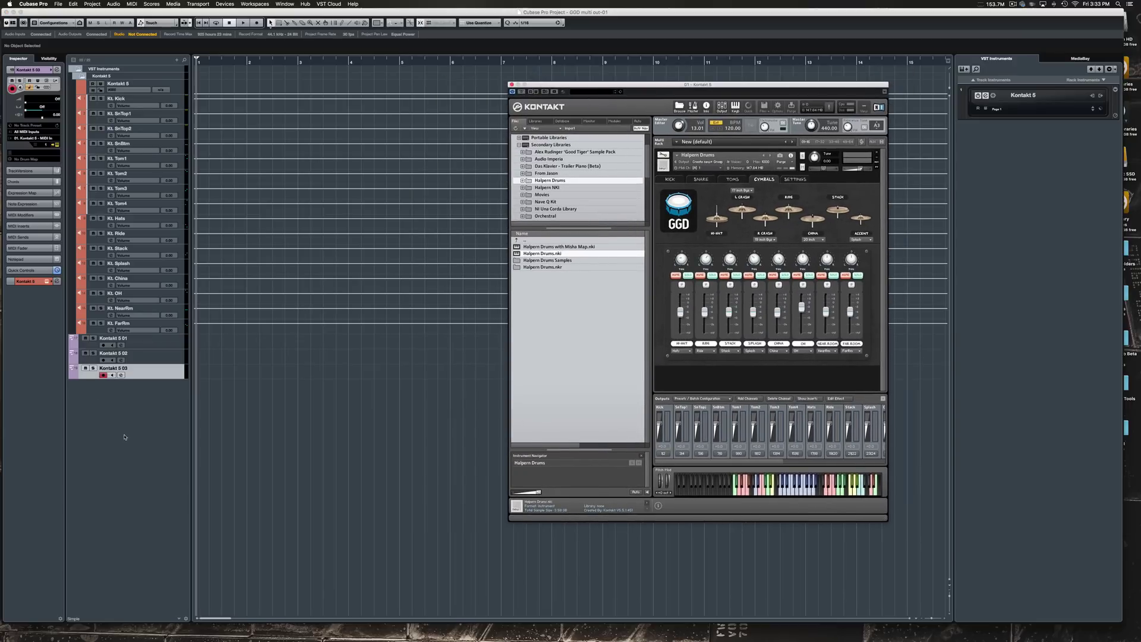
{"action": "right_click", "coordinate": [104, 394]}
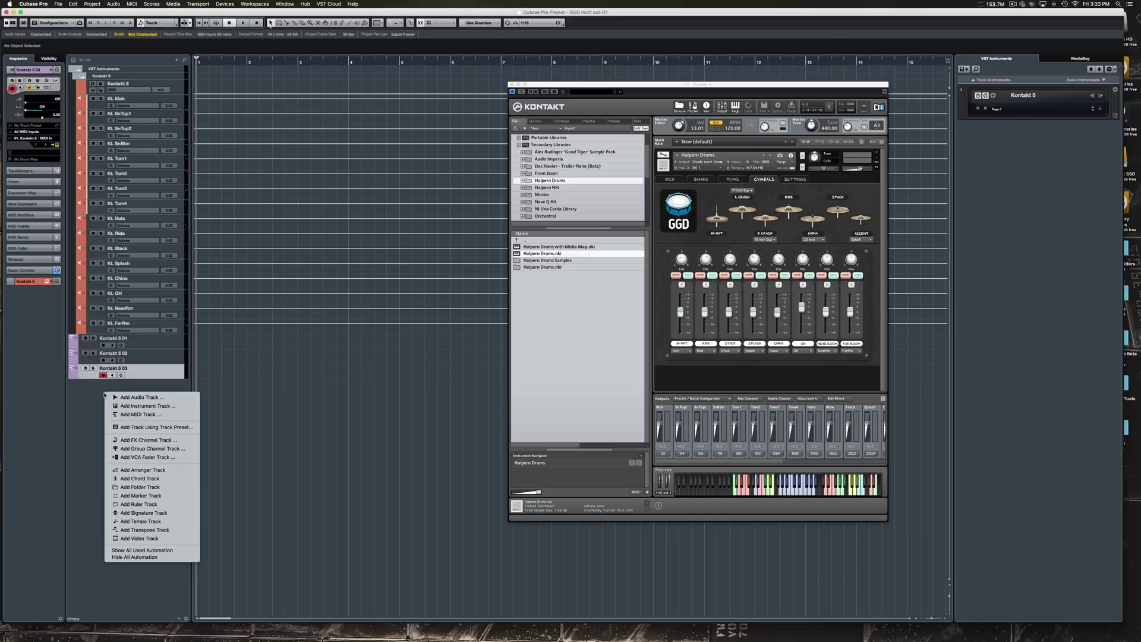
{"action": "left_click", "coordinate": [146, 448]}
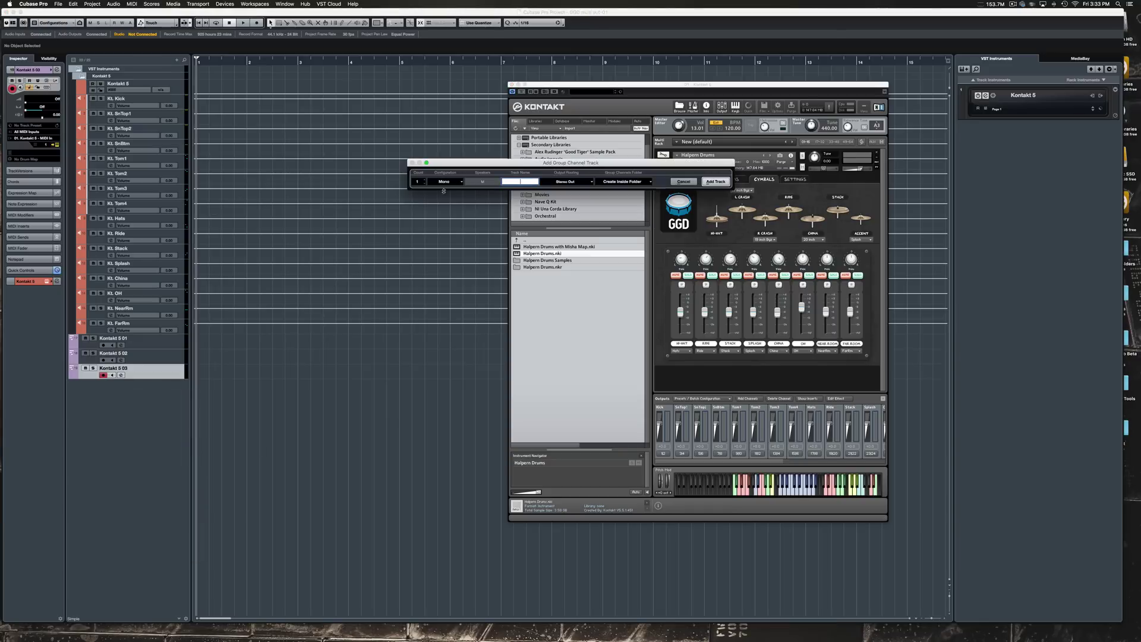
{"action": "left_click", "coordinate": [458, 183]}
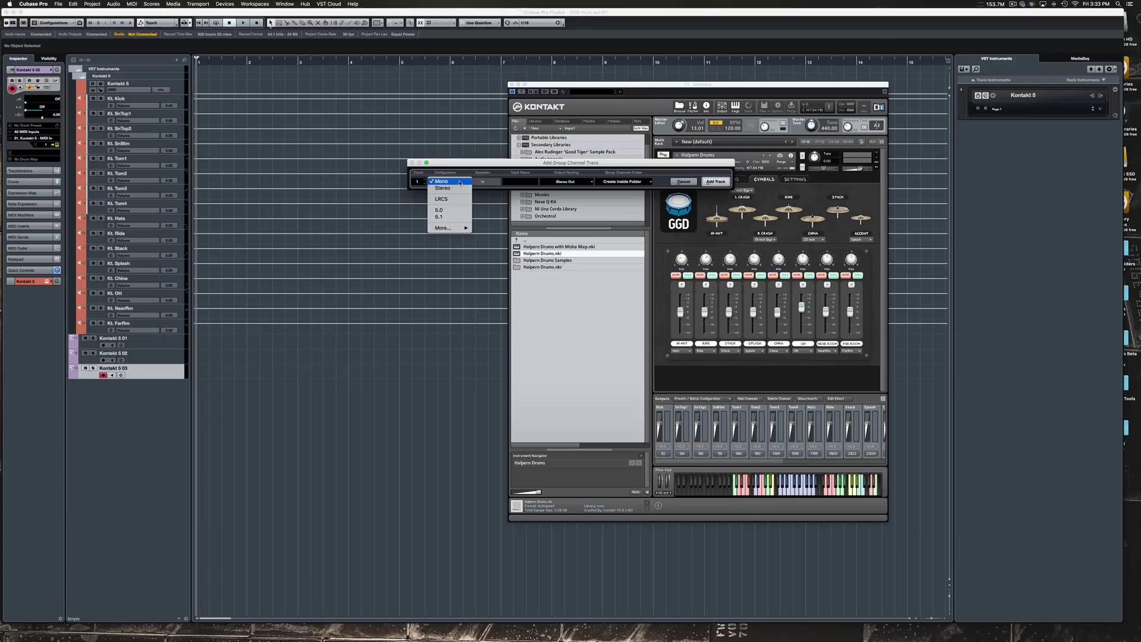
{"action": "left_click", "coordinate": [443, 188]}
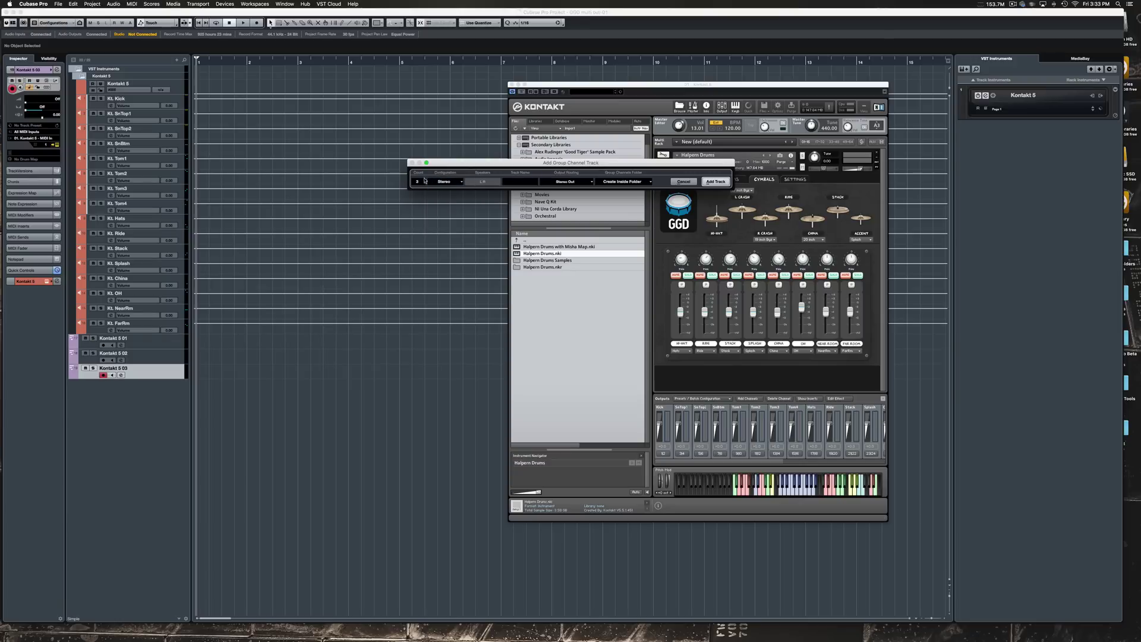
{"action": "left_click", "coordinate": [710, 183]}
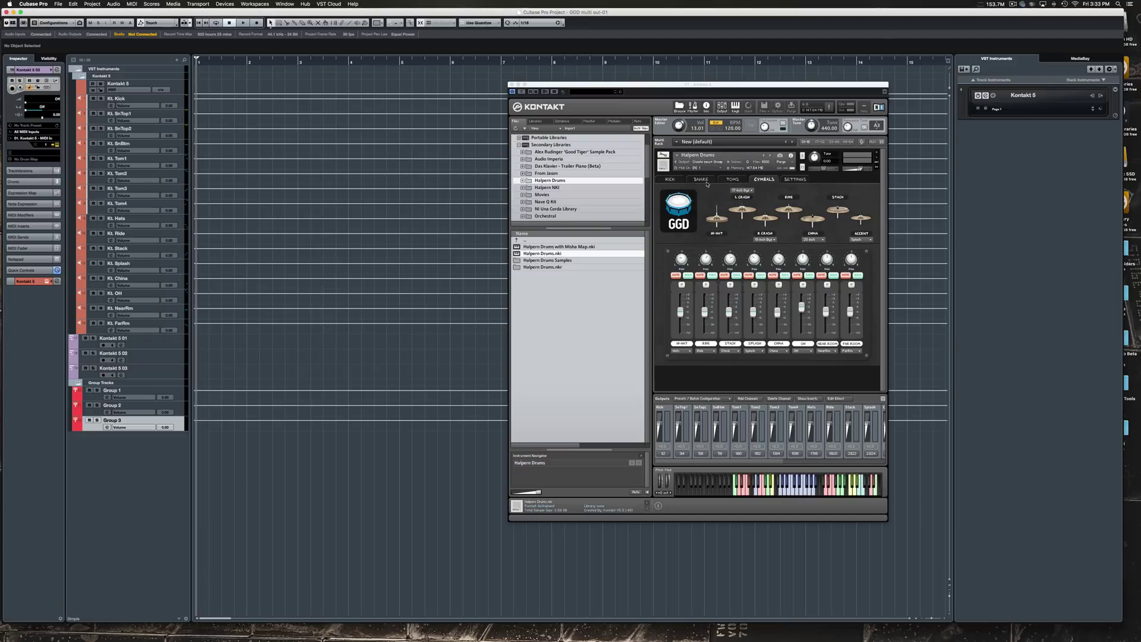
Step: Rename Group 1, Group 2 and Group 3 to Snare Sum, Toms and Room Sum
{"action": "double_click", "coordinate": [112, 391]}
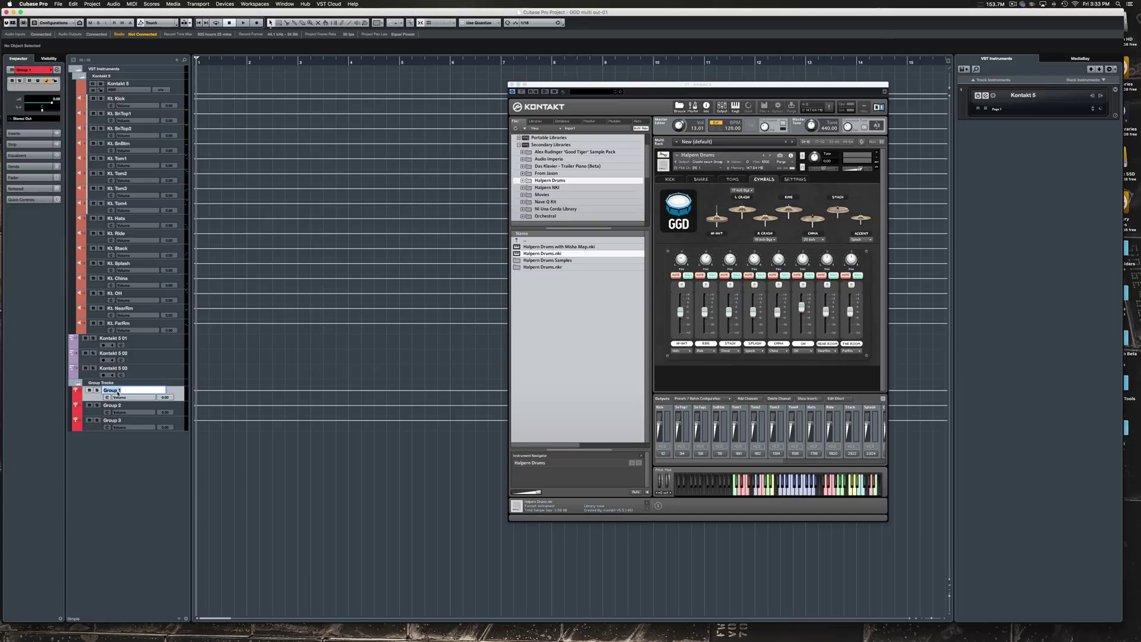
{"action": "type", "text": "Snare Sum"}
{"action": "key", "text": "Return"}
{"action": "double_click", "coordinate": [113, 407]}
{"action": "type", "text": "Toms"}
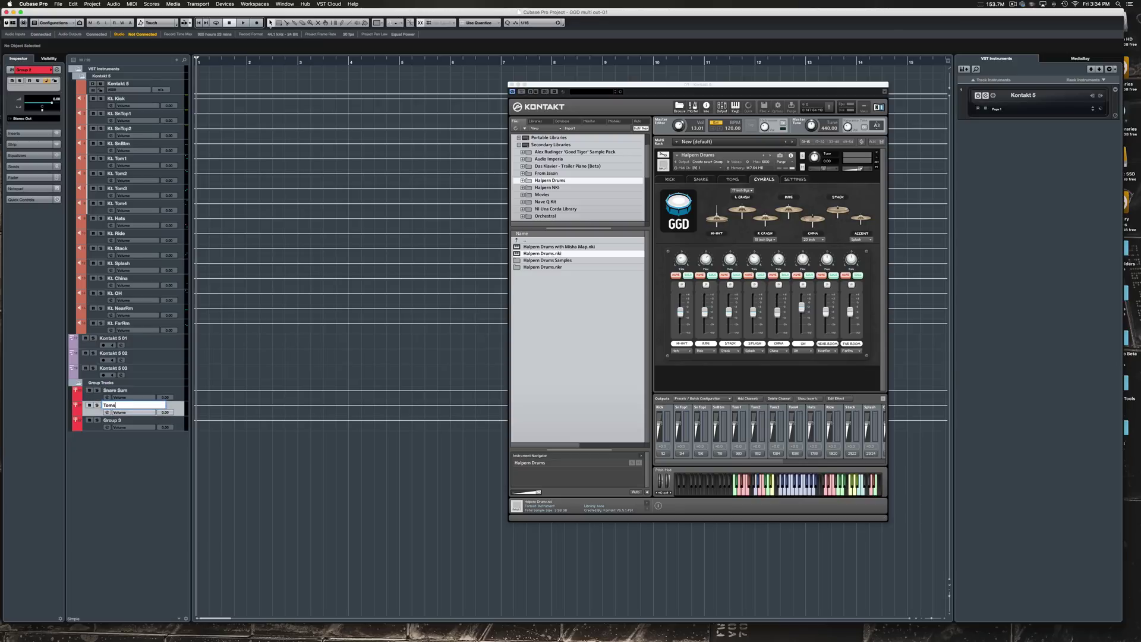
{"action": "key", "text": "Return"}
{"action": "double_click", "coordinate": [113, 420]}
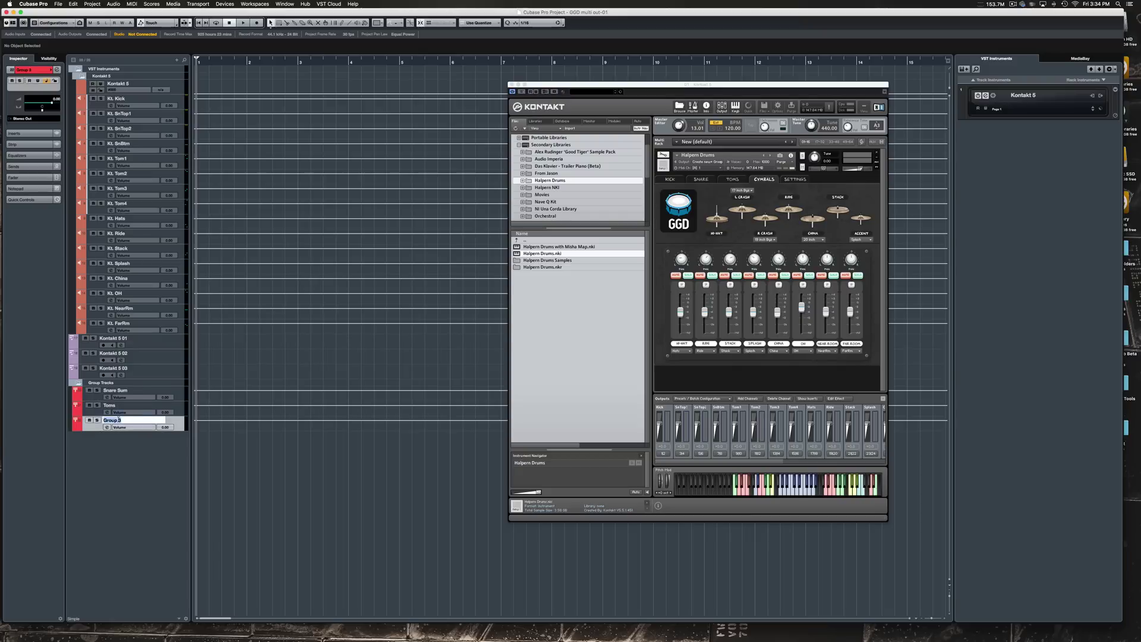
{"action": "type", "text": "Room Sum"}
{"action": "key", "text": "Return"}
Step: Move Snare Sum after Kt. Kick, Toms above Kt. Tom1, and Room Sum above Kt. NearRm
{"action": "left_click", "coordinate": [179, 394]}
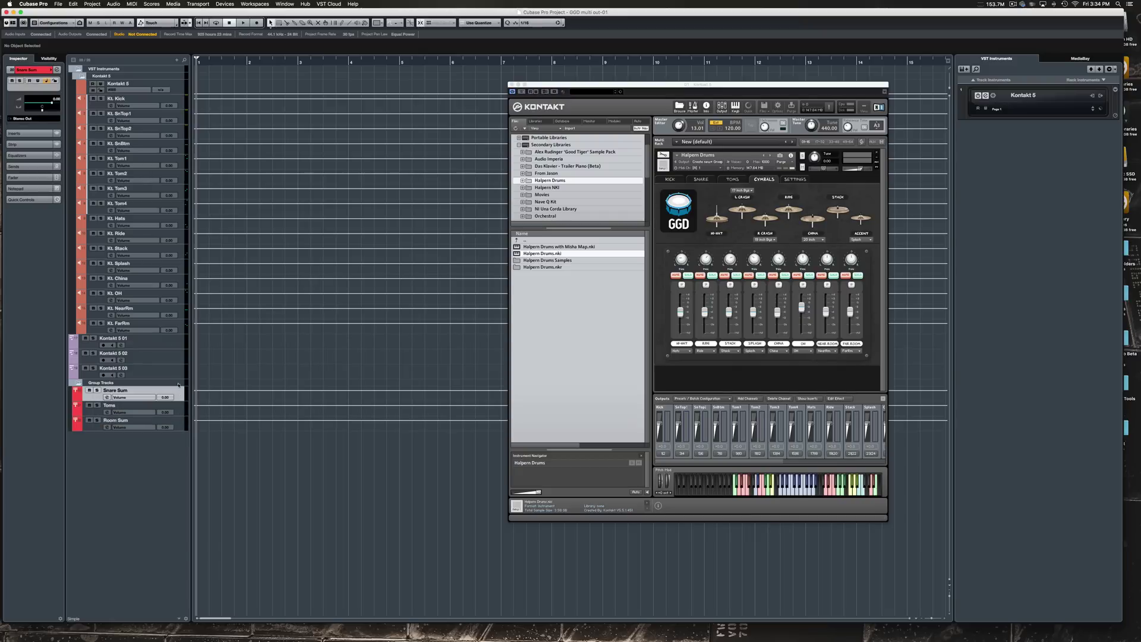
{"action": "left_click_drag", "start_coordinate": [178, 385], "coordinate": [130, 115]}
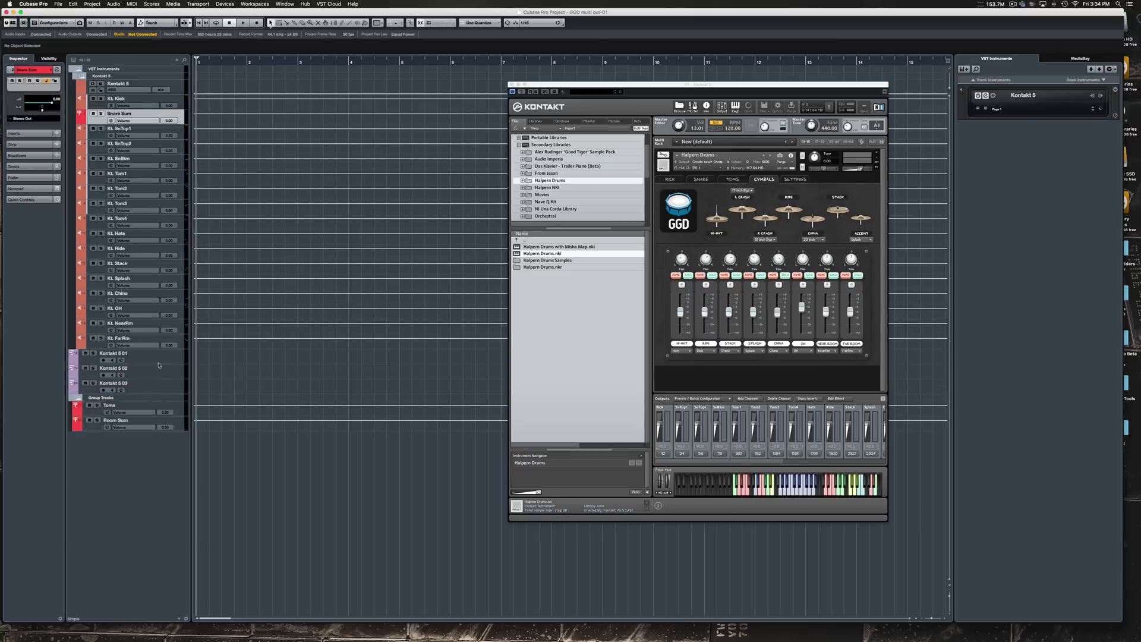
{"action": "left_click_drag", "start_coordinate": [177, 414], "coordinate": [169, 181]}
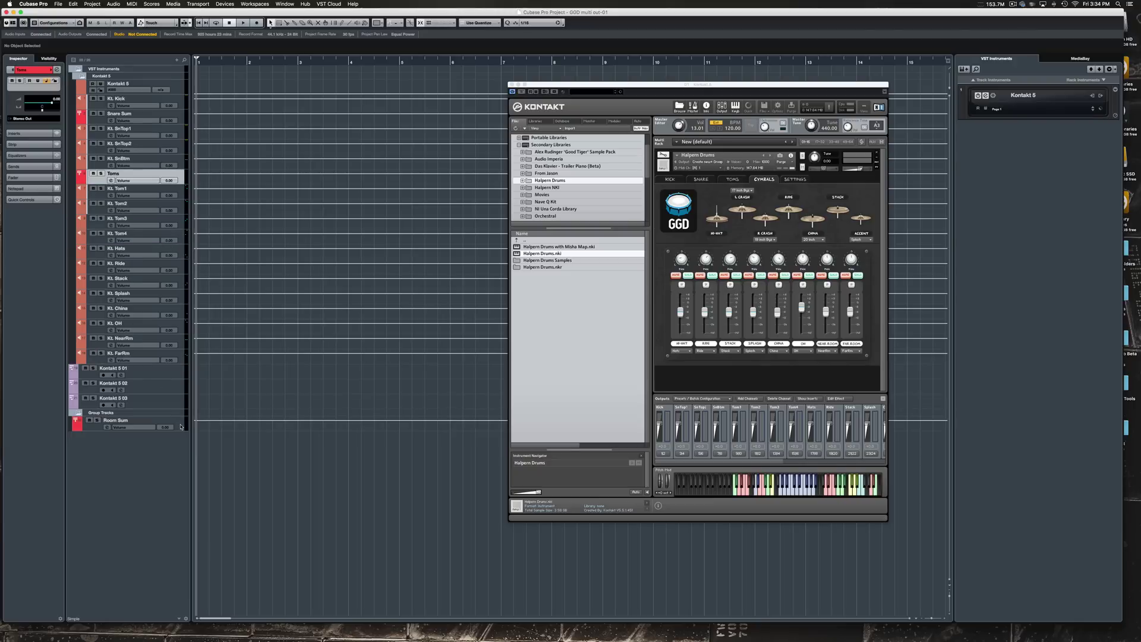
{"action": "left_click_drag", "start_coordinate": [172, 423], "coordinate": [168, 331]}
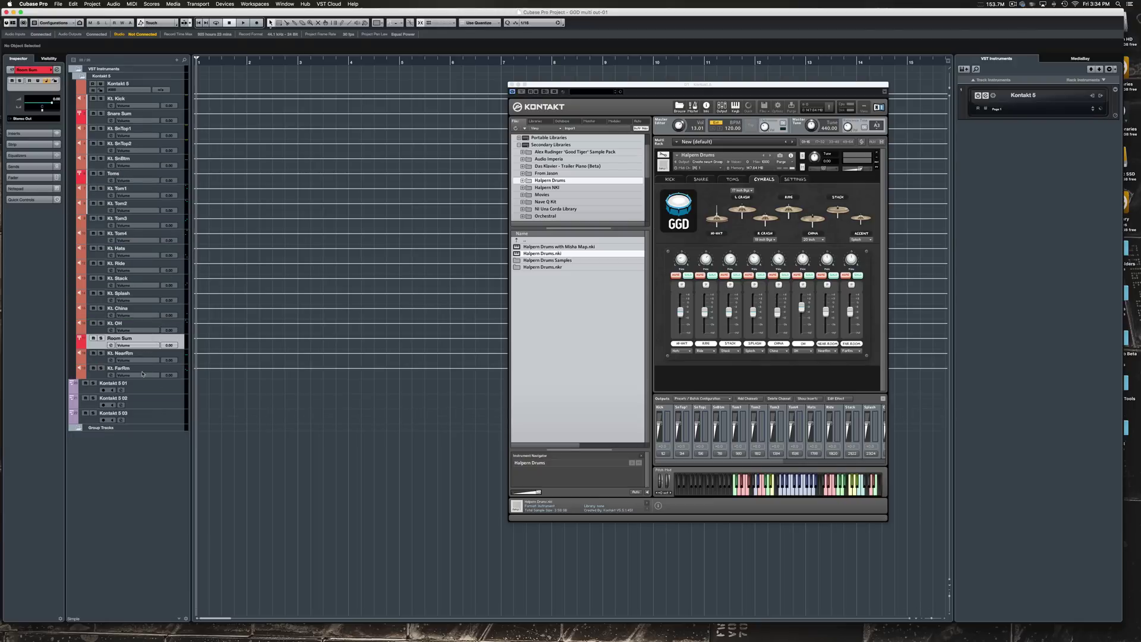
Step: In the MixConsole, Q-Link Kt. SnTop1, SnTop2 and SnBtm and route them to Snare Sum
{"action": "key", "text": "F3"}
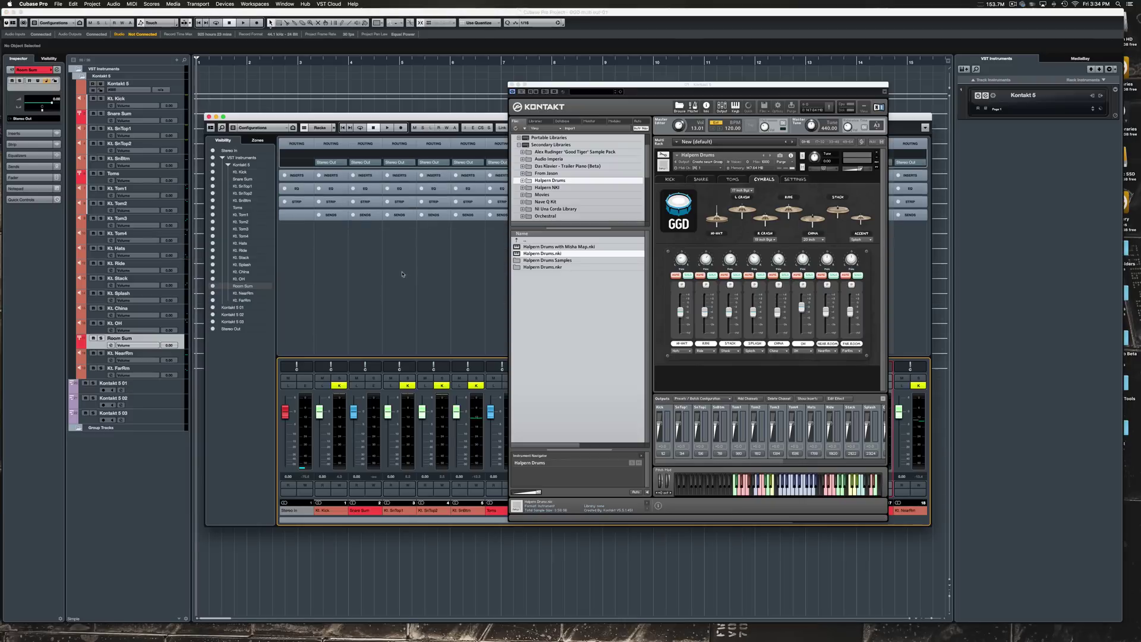
{"action": "left_click_drag", "start_coordinate": [571, 84], "coordinate": [822, 71]}
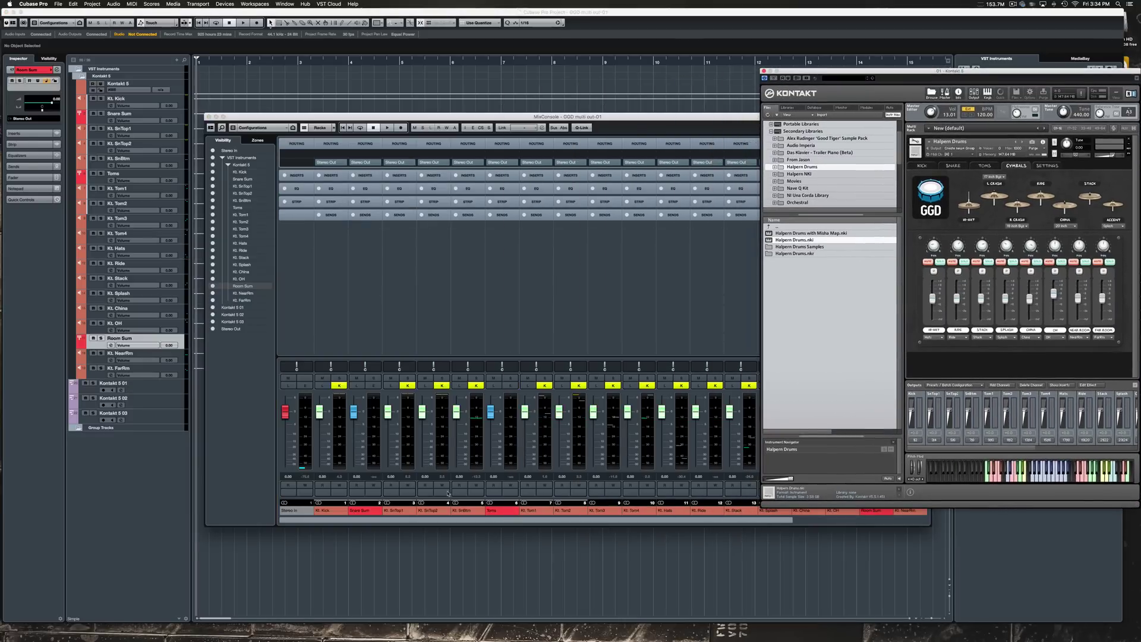
{"action": "left_click", "coordinate": [417, 523]}
{"action": "left_click", "coordinate": [399, 286]}
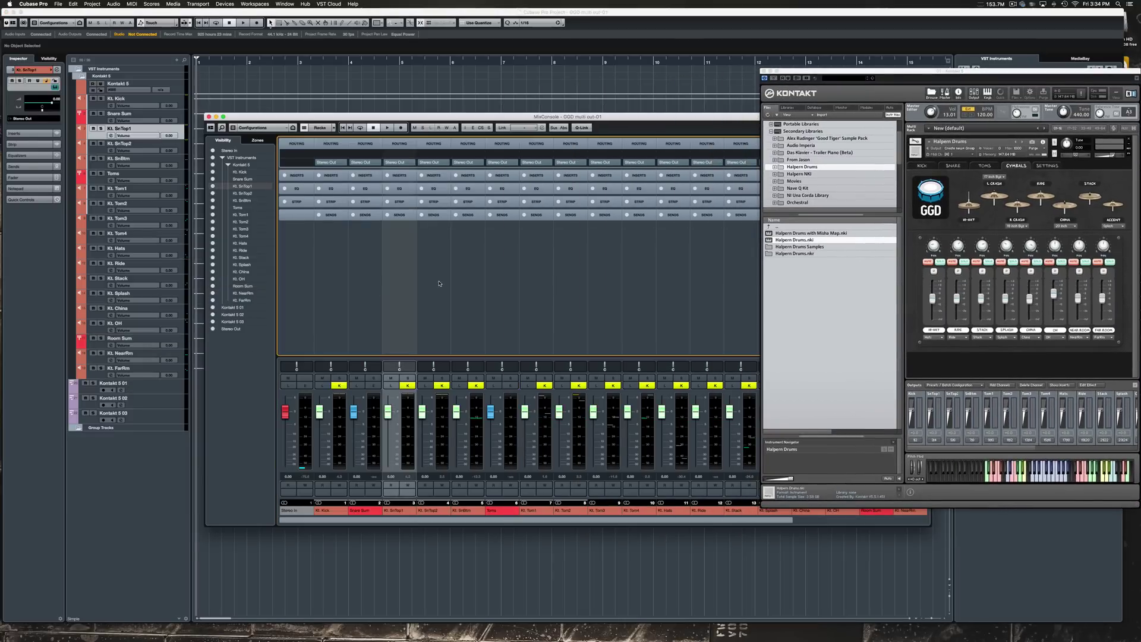
{"action": "left_click", "coordinate": [437, 288], "text": "shift"}
{"action": "left_click", "coordinate": [468, 288], "text": "shift"}
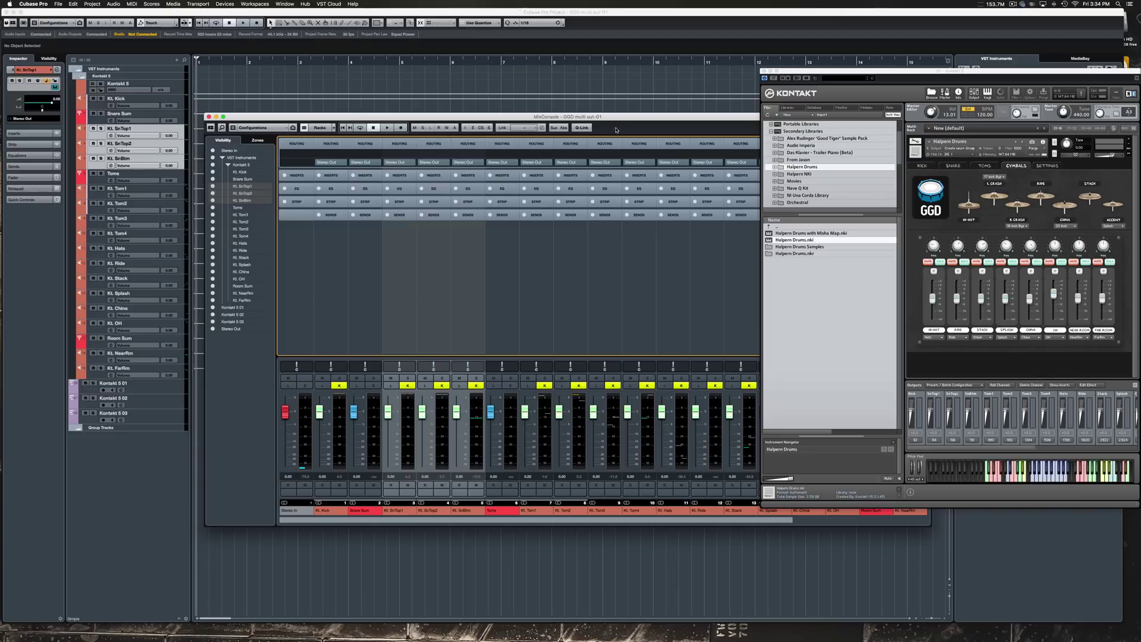
{"action": "left_click", "coordinate": [590, 128]}
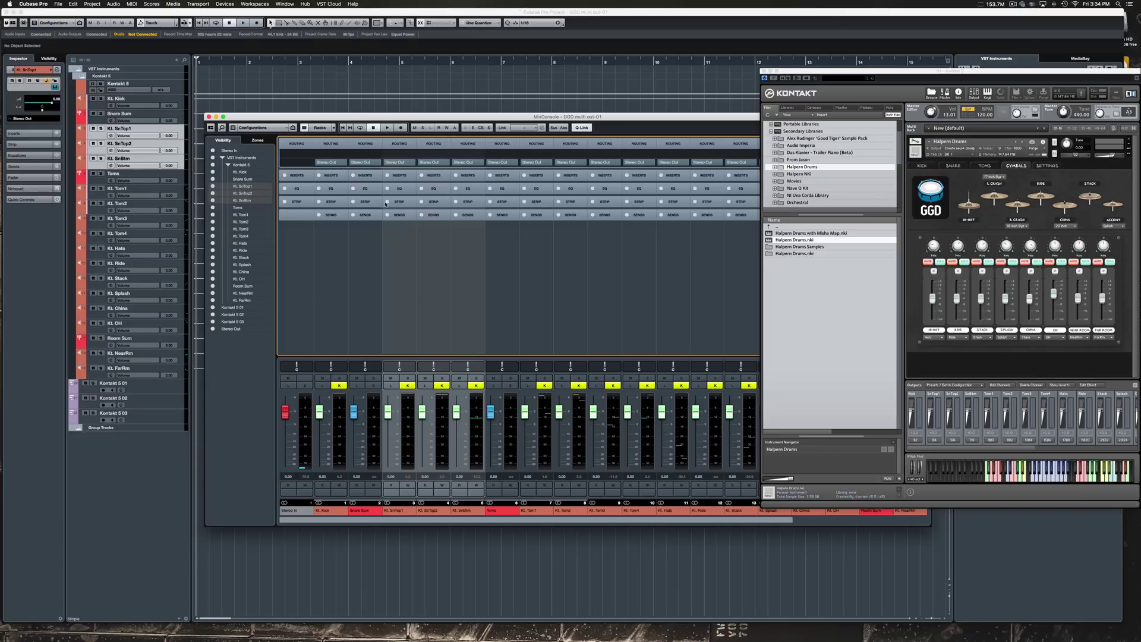
{"action": "left_click", "coordinate": [413, 163]}
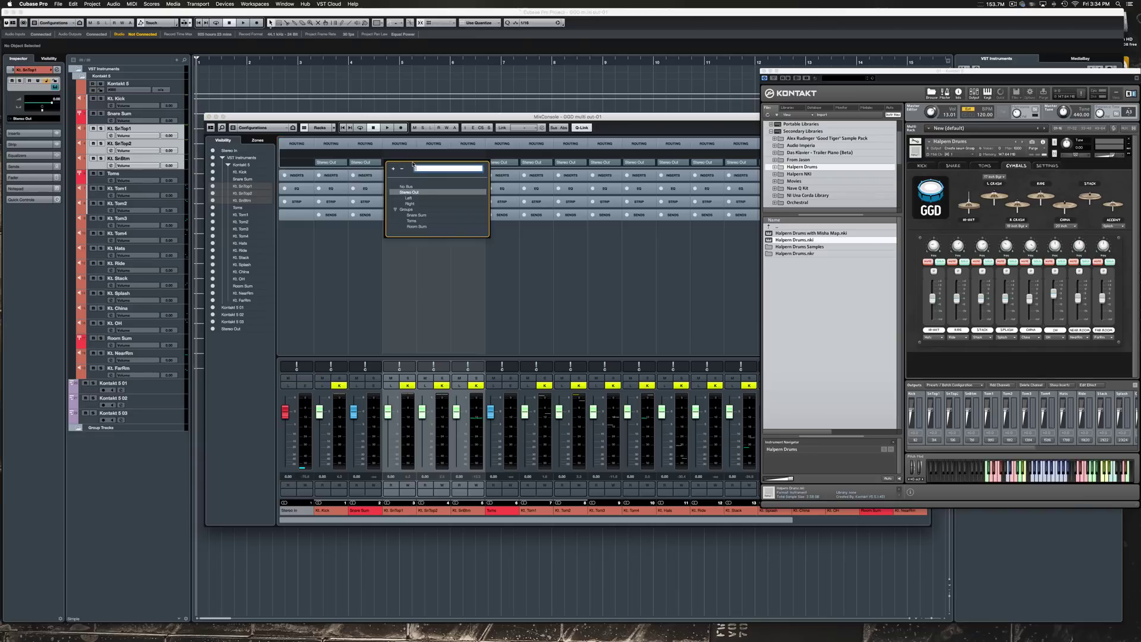
{"action": "left_click", "coordinate": [416, 216]}
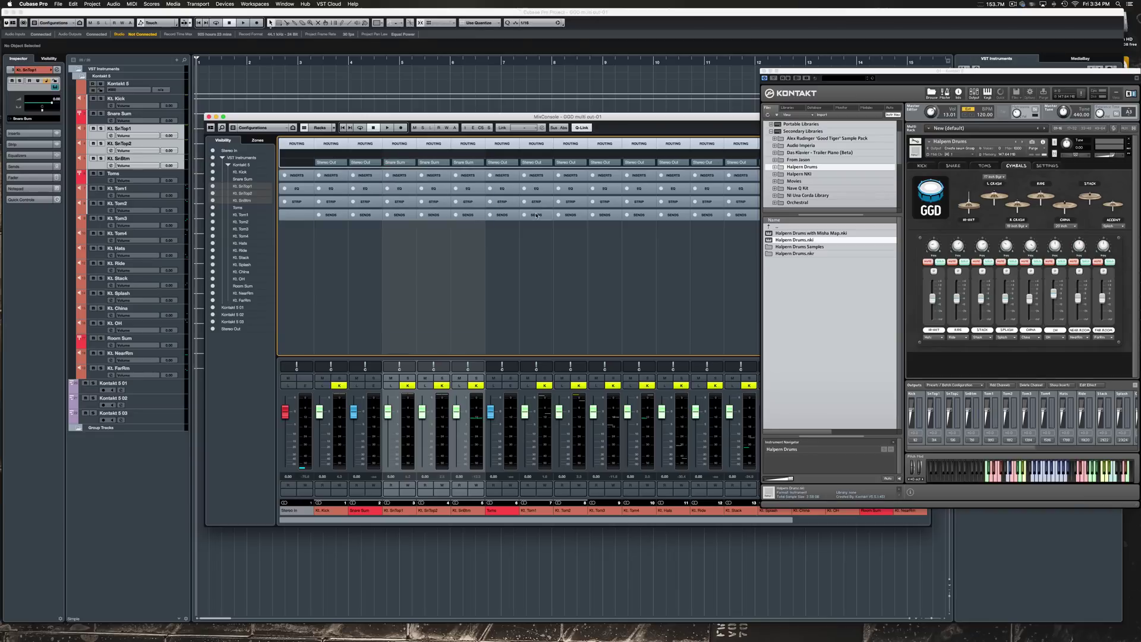
Step: Route channels Kt. Tom1 through Kt. Tom4 to the Toms group
{"action": "left_click_drag", "start_coordinate": [549, 341], "coordinate": [624, 281]}
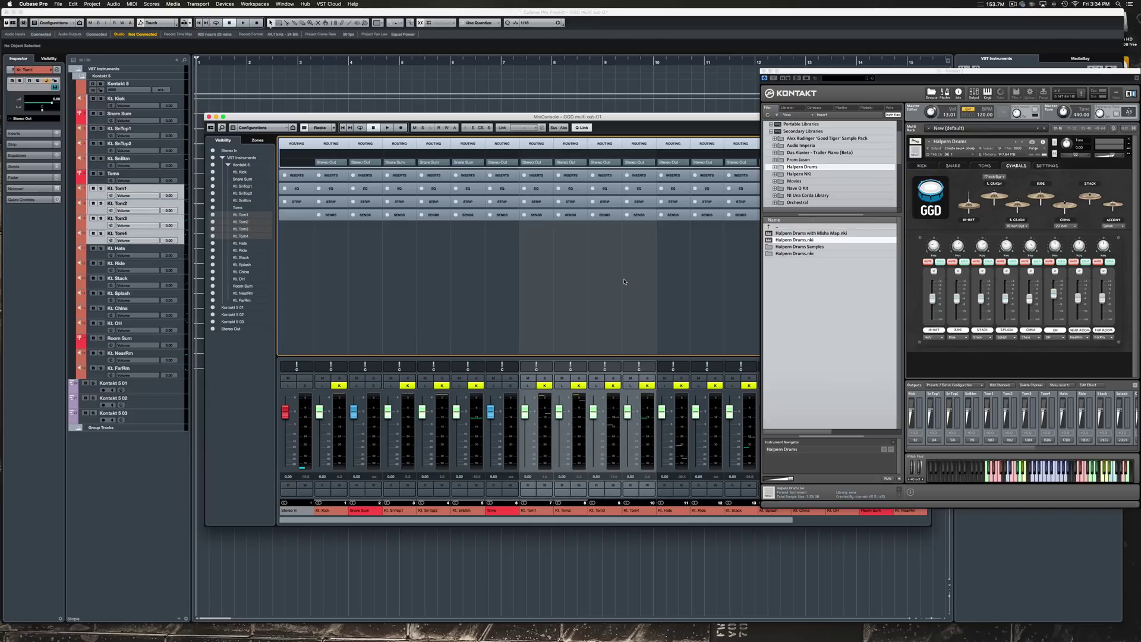
{"action": "left_click", "coordinate": [549, 163]}
{"action": "left_click", "coordinate": [550, 220]}
Step: Route Kt. NearRm and Kt. FarRm to the Room Sum group
{"action": "left_click_drag", "start_coordinate": [667, 523], "coordinate": [803, 522]}
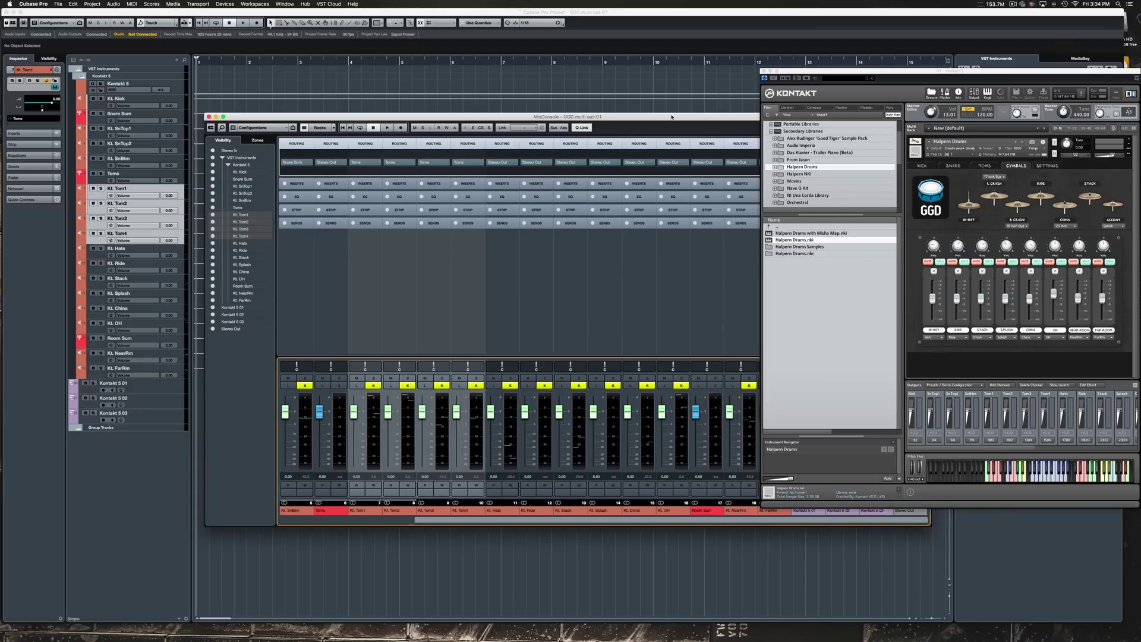
{"action": "left_click_drag", "start_coordinate": [671, 117], "coordinate": [558, 118]}
{"action": "left_click", "coordinate": [628, 298]}
{"action": "left_click", "coordinate": [663, 318], "text": "shift"}
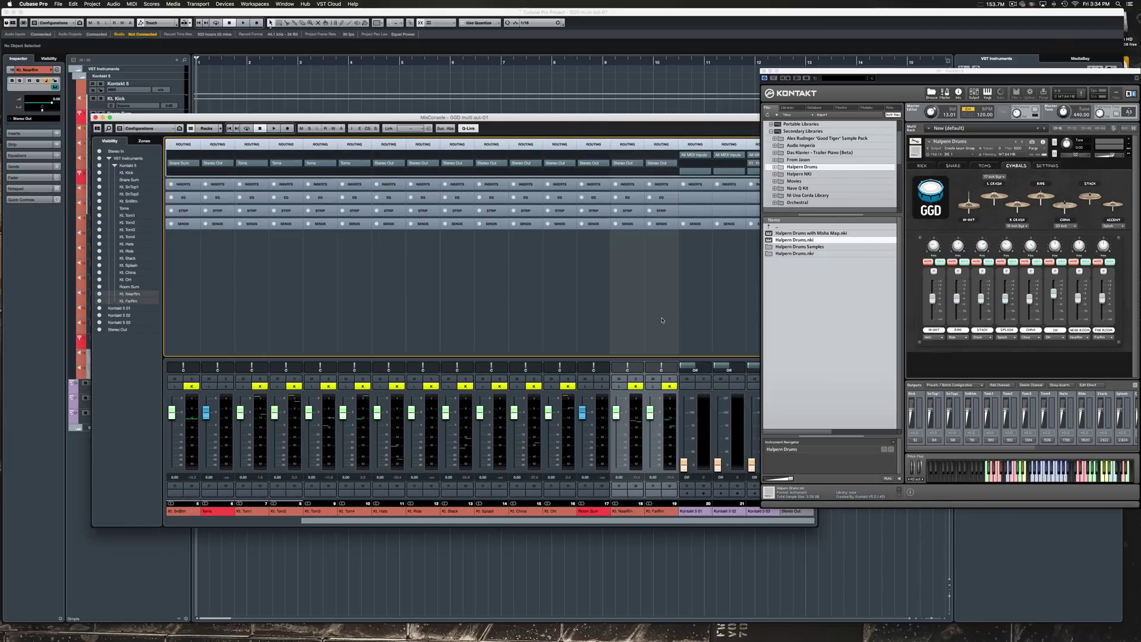
{"action": "left_click", "coordinate": [640, 164]}
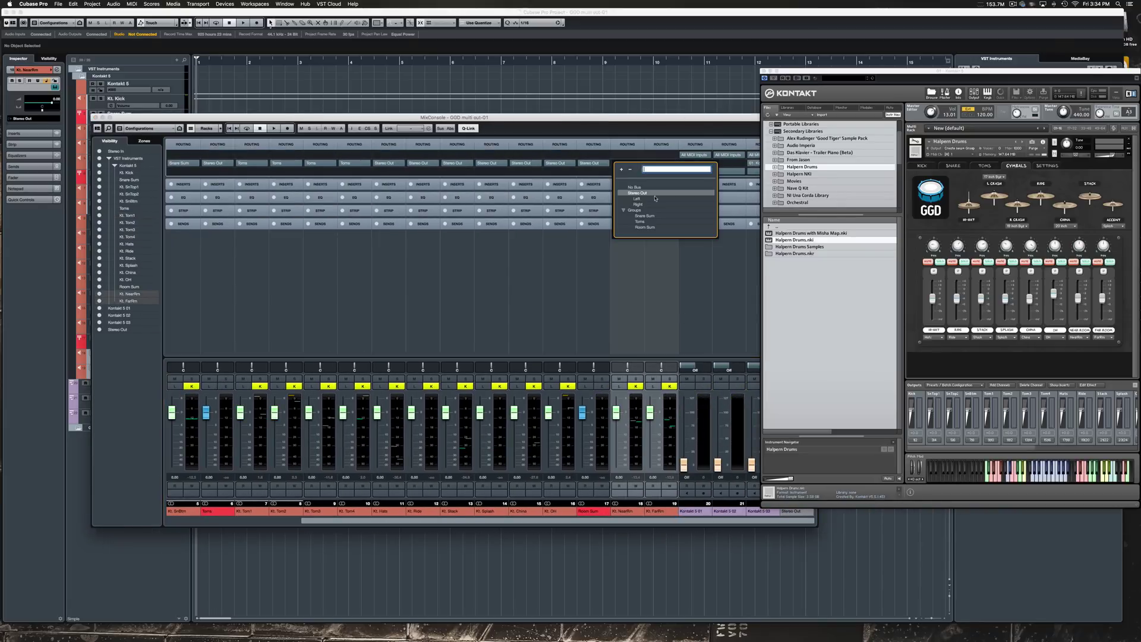
{"action": "left_click", "coordinate": [645, 227]}
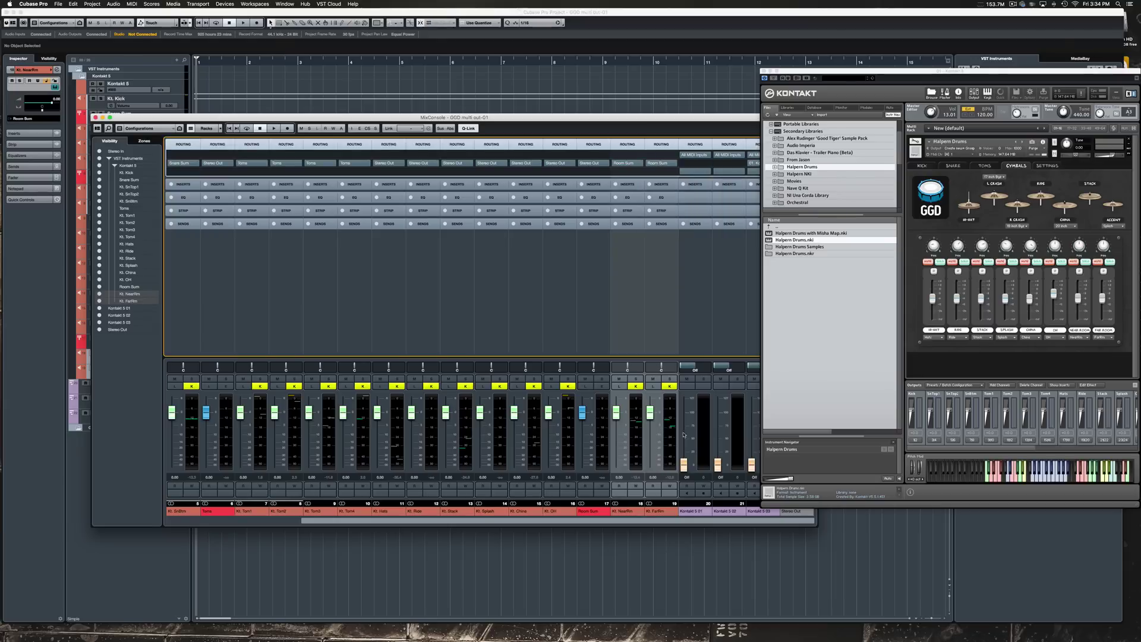
{"action": "left_click", "coordinate": [984, 480]}
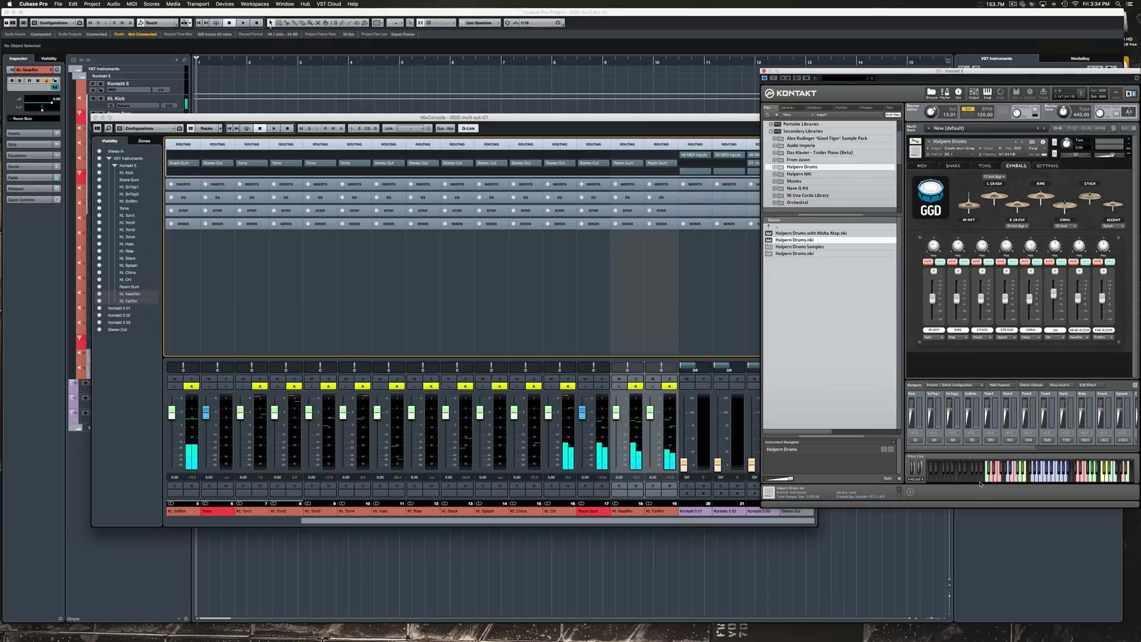
{"action": "key", "text": "s"}
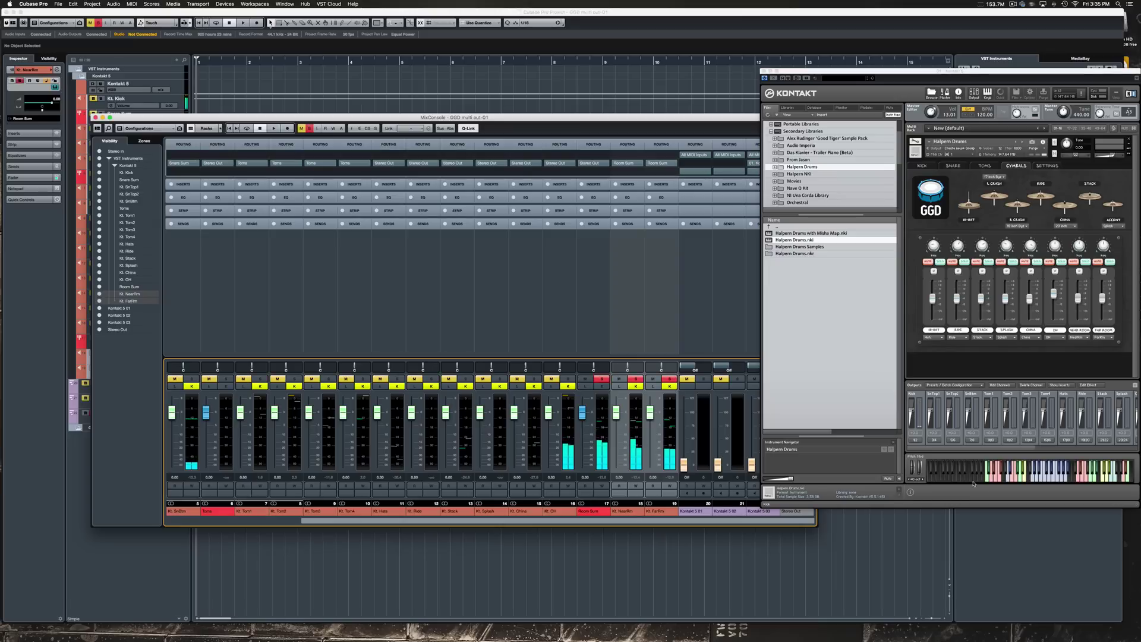
{"action": "left_click", "coordinate": [1073, 478]}
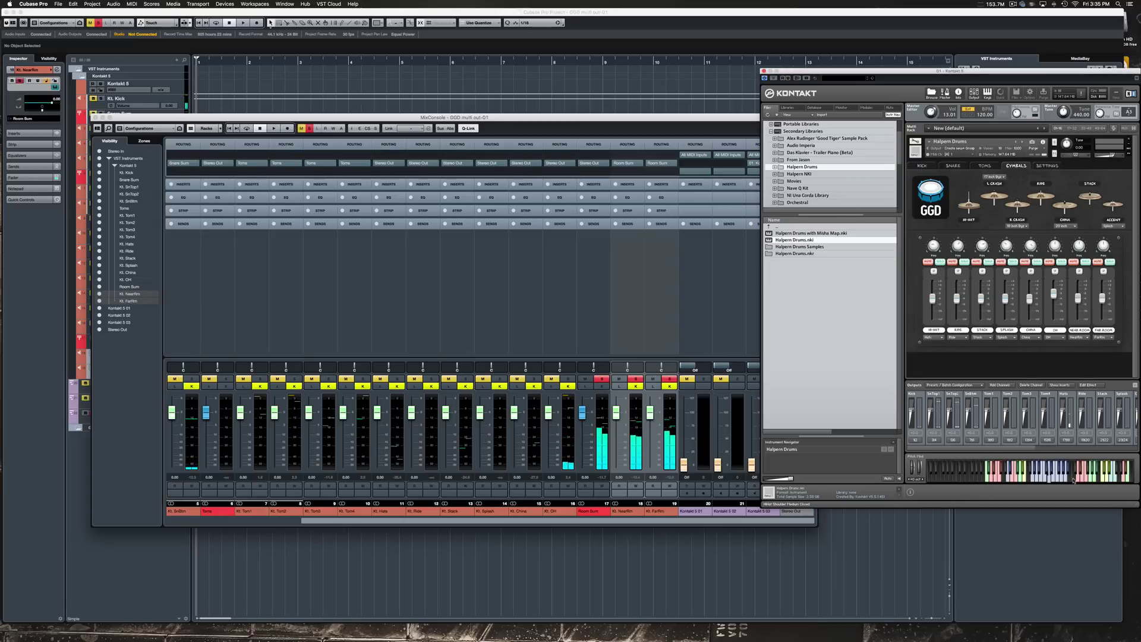
{"action": "left_click", "coordinate": [719, 435]}
{"action": "key", "text": "s"}
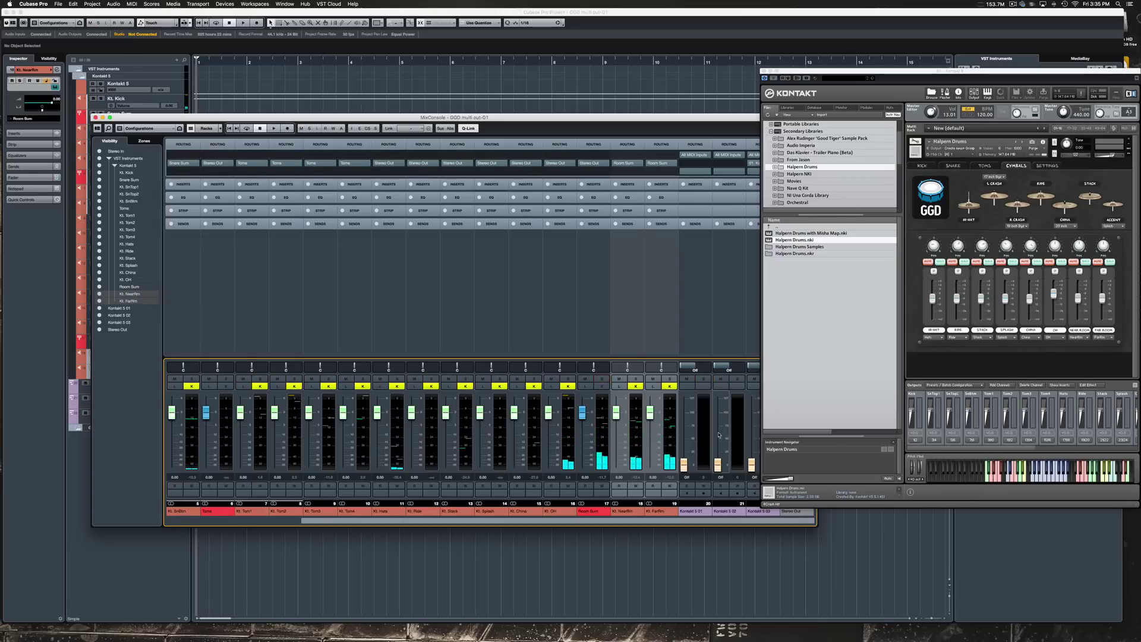
{"action": "left_click_drag", "start_coordinate": [832, 72], "coordinate": [401, 77]}
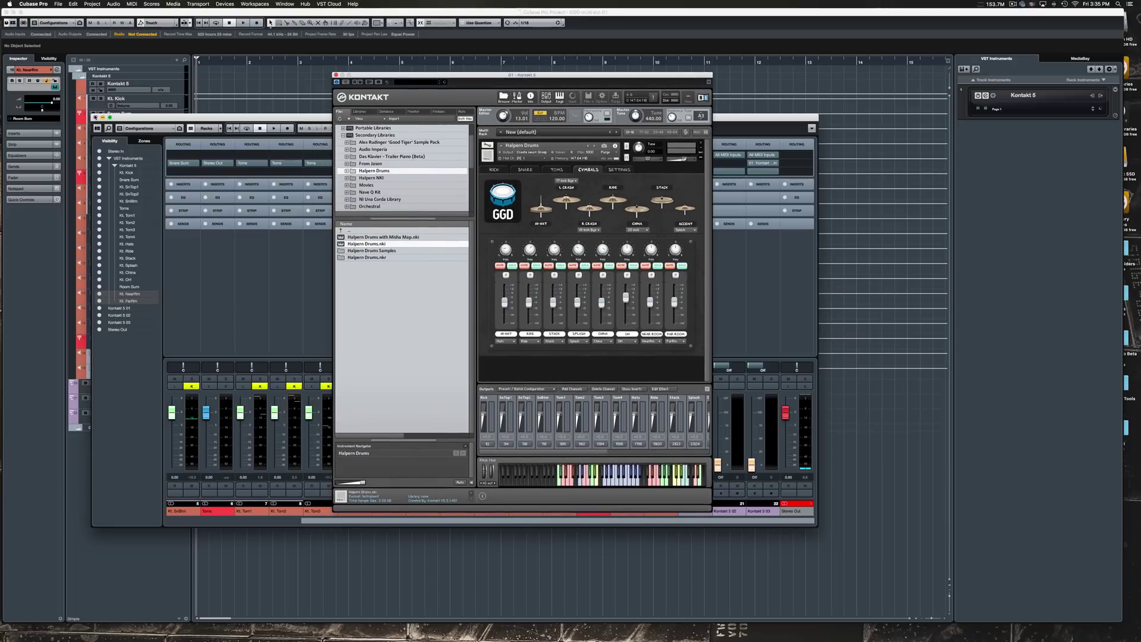
{"action": "left_click", "coordinate": [209, 122]}
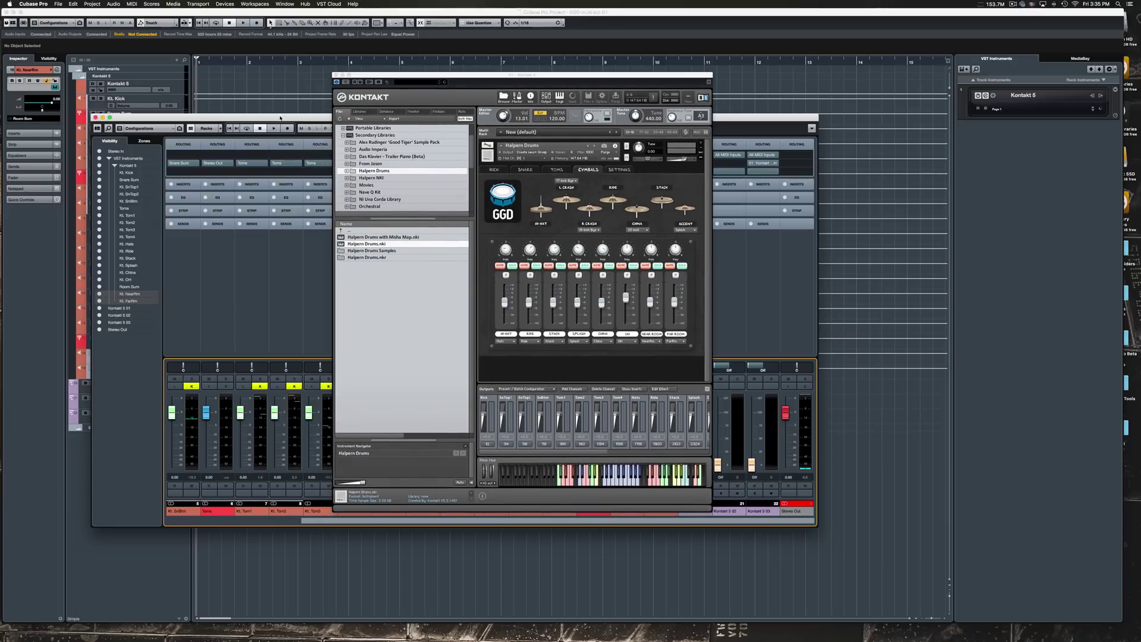
{"action": "left_click_drag", "start_coordinate": [254, 118], "coordinate": [335, 146]}
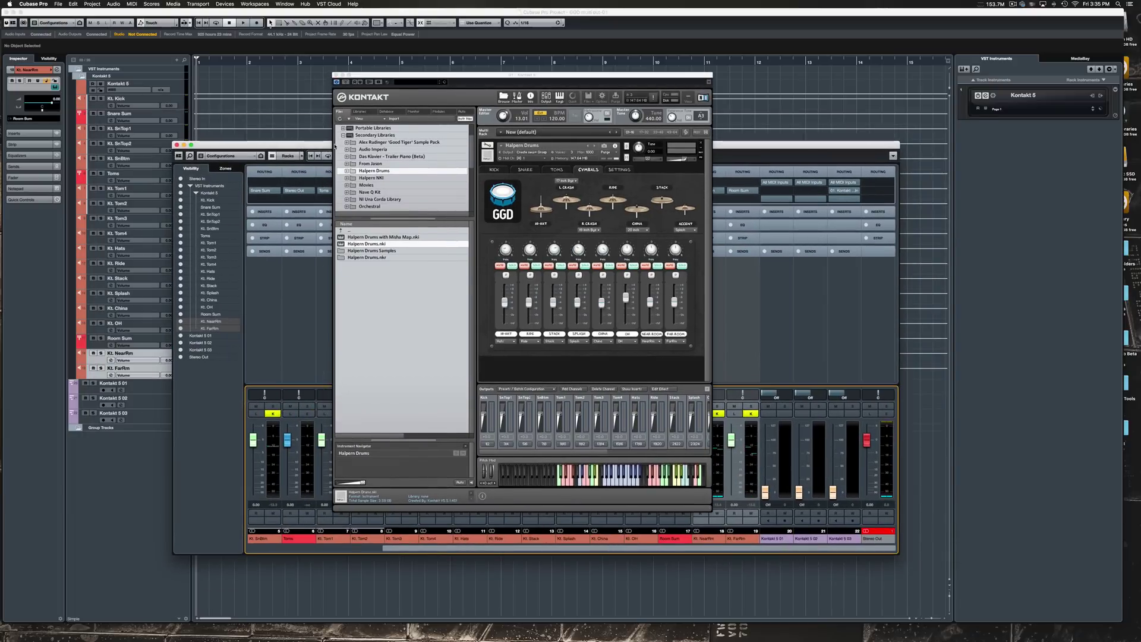